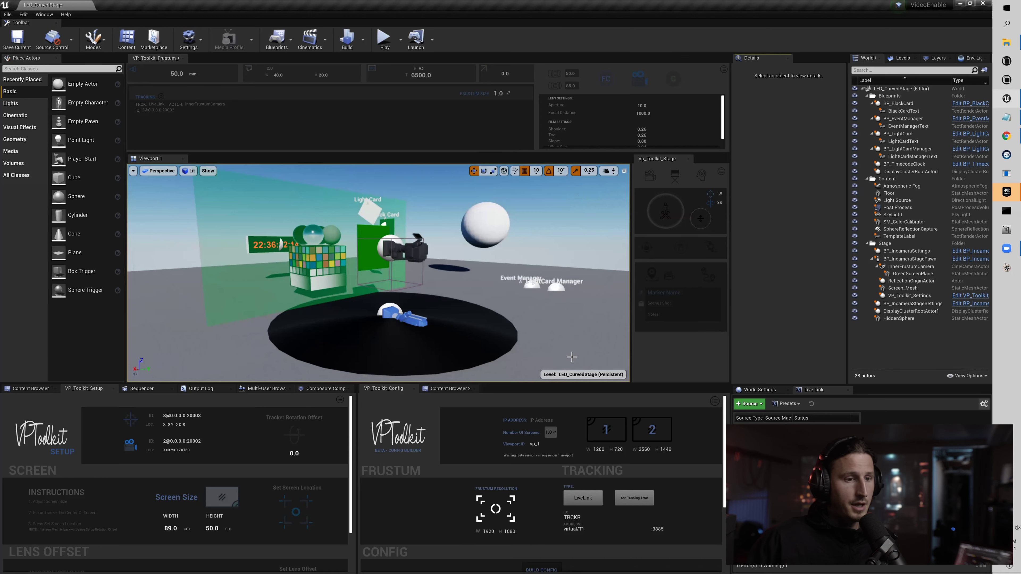
In the Plugins browser, search 'ulti' and enable the Multi-User Editing plugin.
left_click(189, 38)
left_click(212, 88)
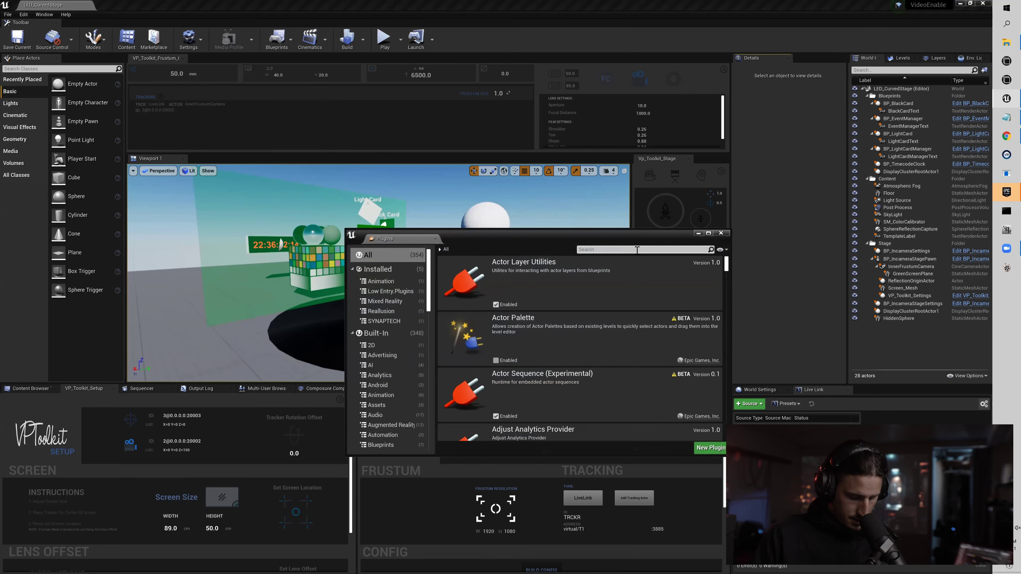
left_click(637, 250)
type("ulti")
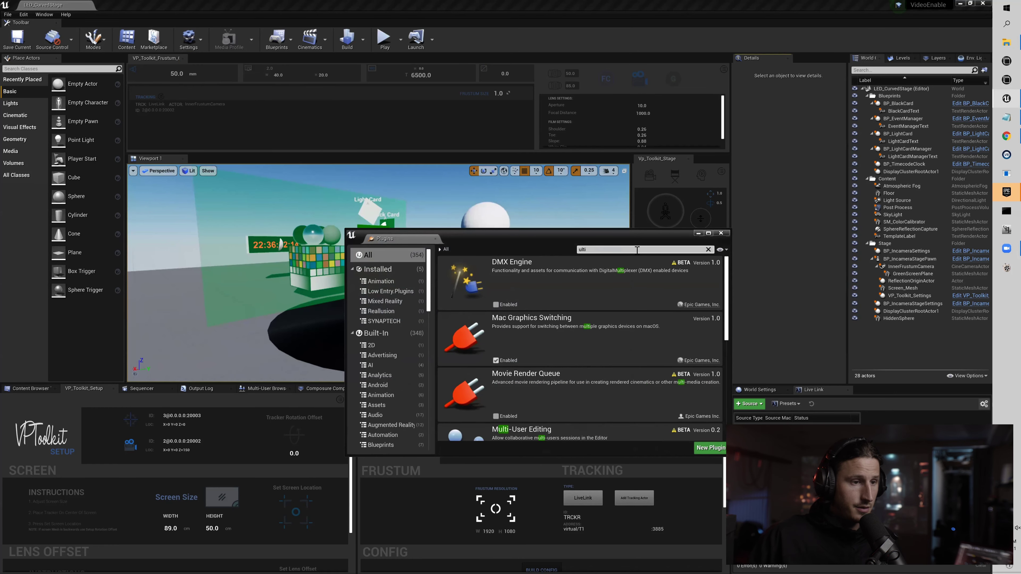
scroll(569, 366, "down", 3)
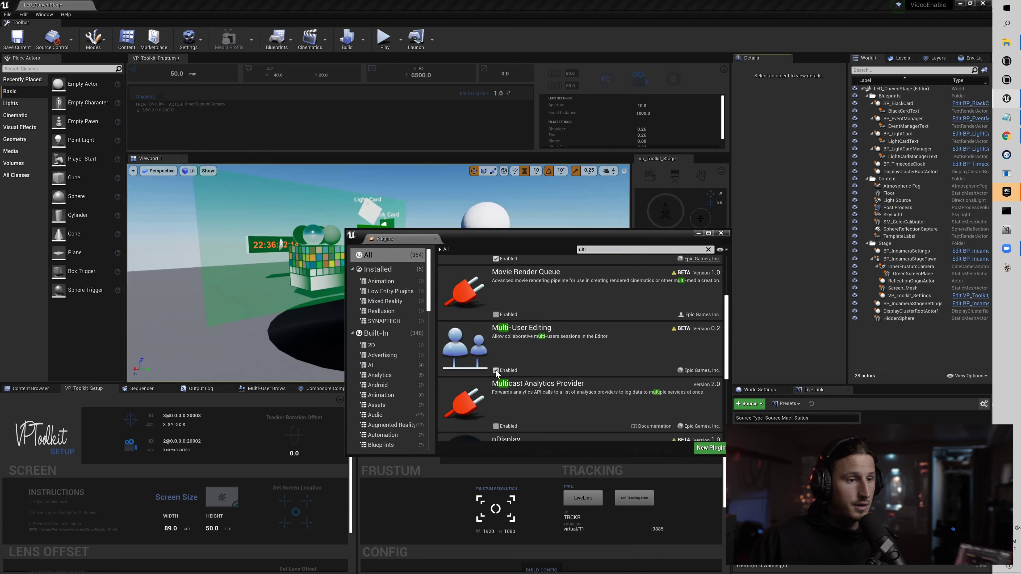
left_click(495, 370)
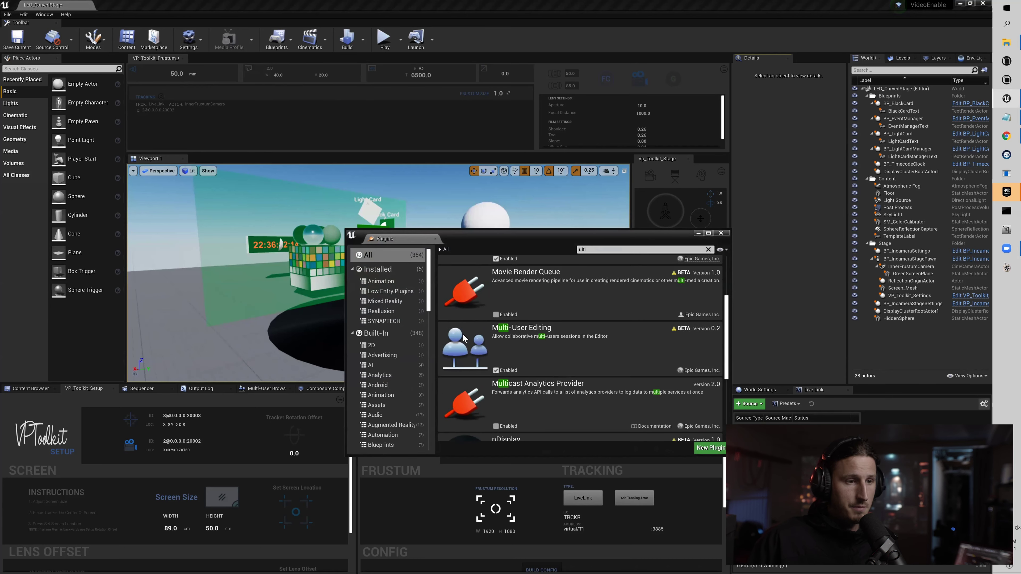
scroll(664, 351, "up", 1)
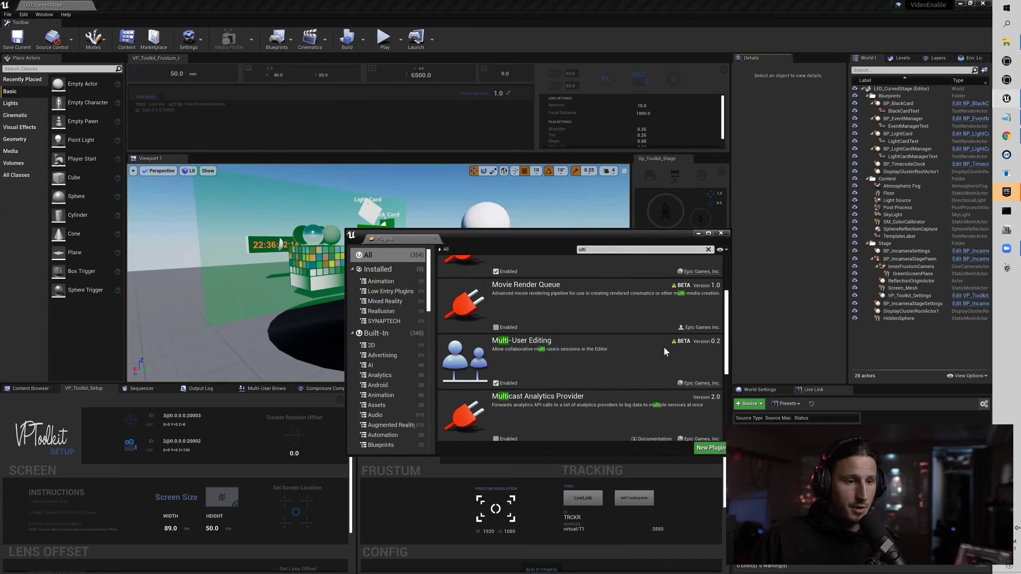
Close the Plugins window and show the Multi-User Editing page in Project Settings.
left_click(721, 233)
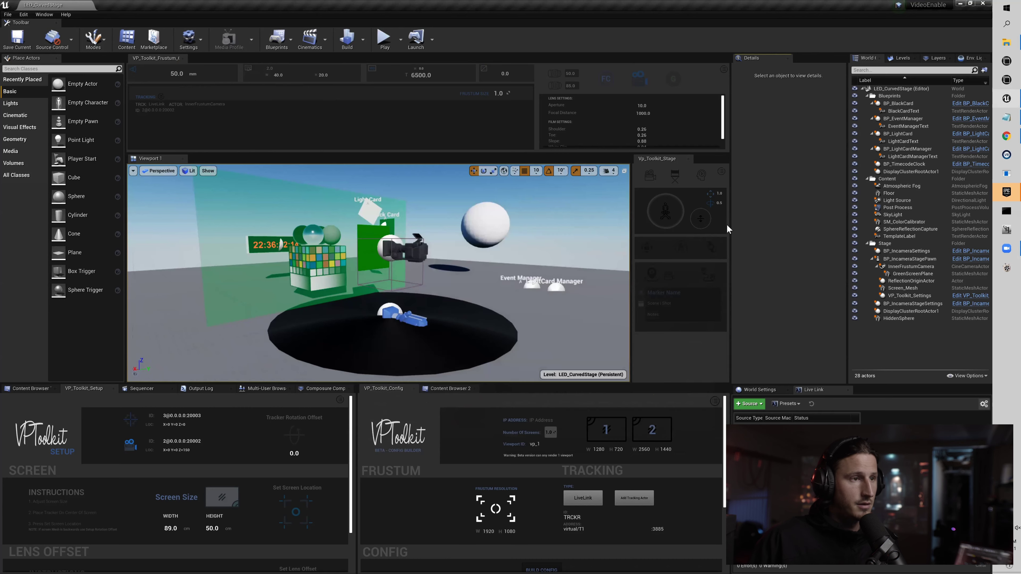
left_click(188, 41)
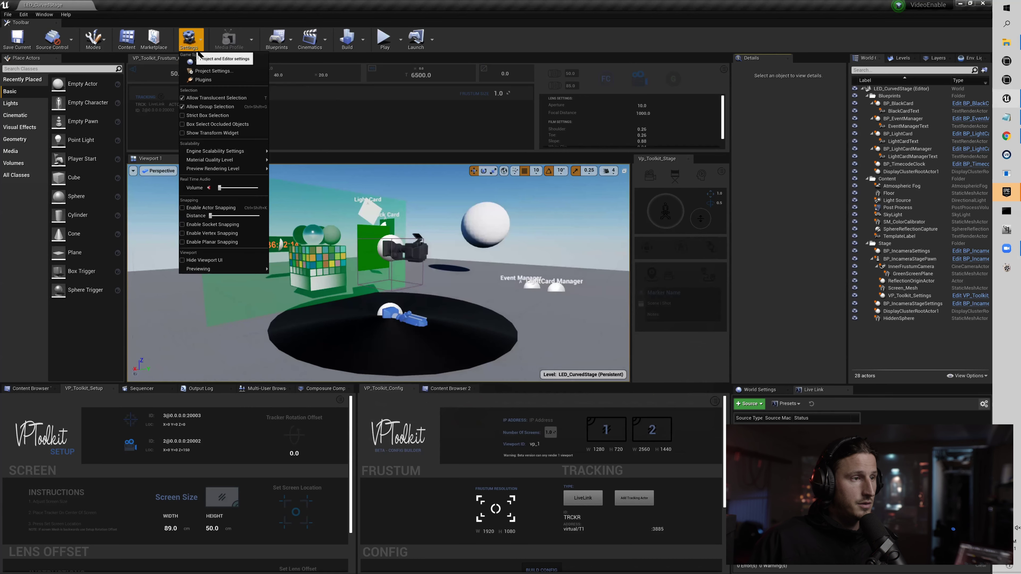
left_click(205, 70)
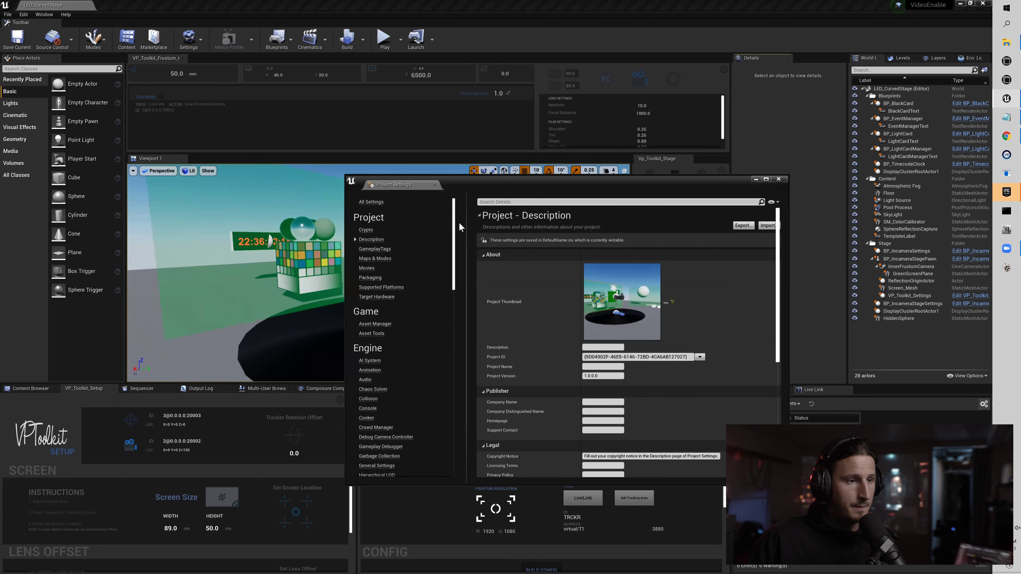
left_click_drag(458, 222, 444, 390)
scroll(422, 378, "down", 5)
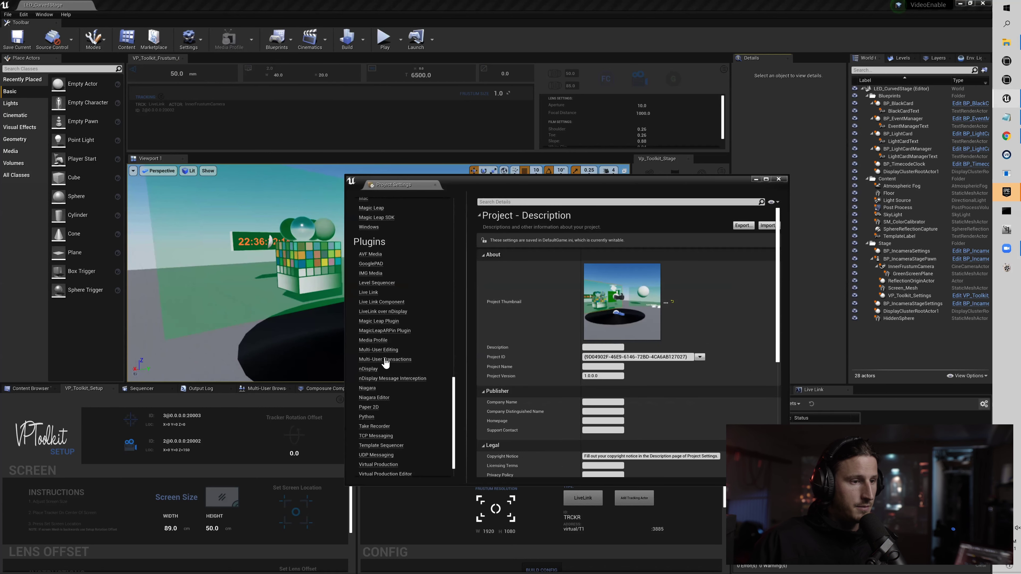
left_click(392, 351)
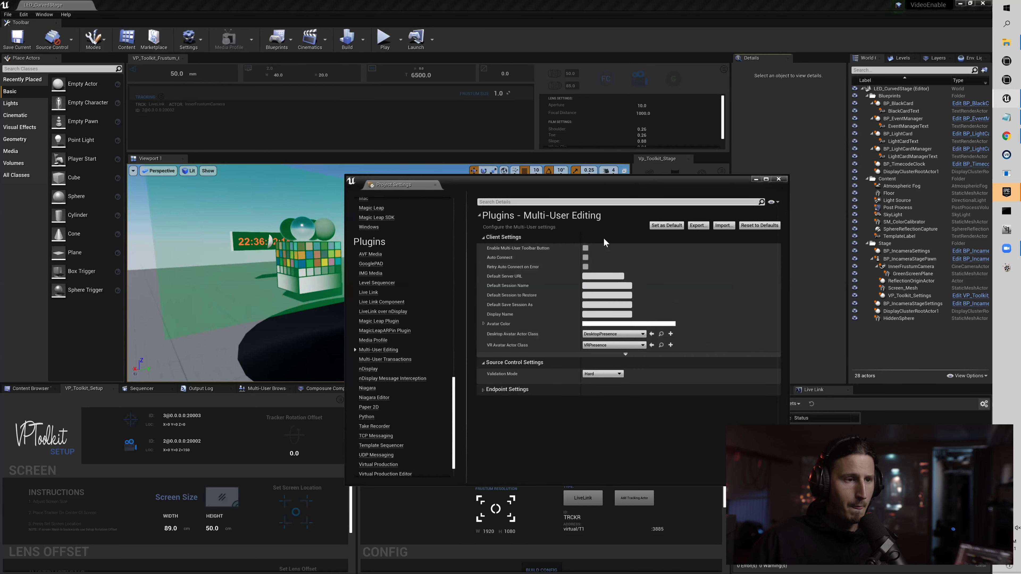
Enable the Multi-User toolbar button, set Display Name to Main, and restart the editor.
left_click(586, 248)
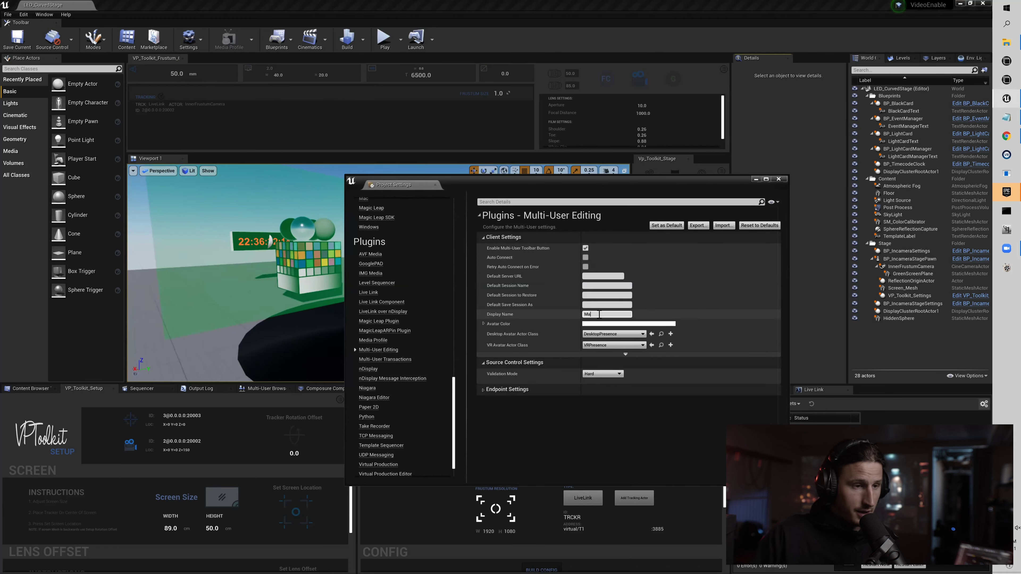
left_click(618, 315)
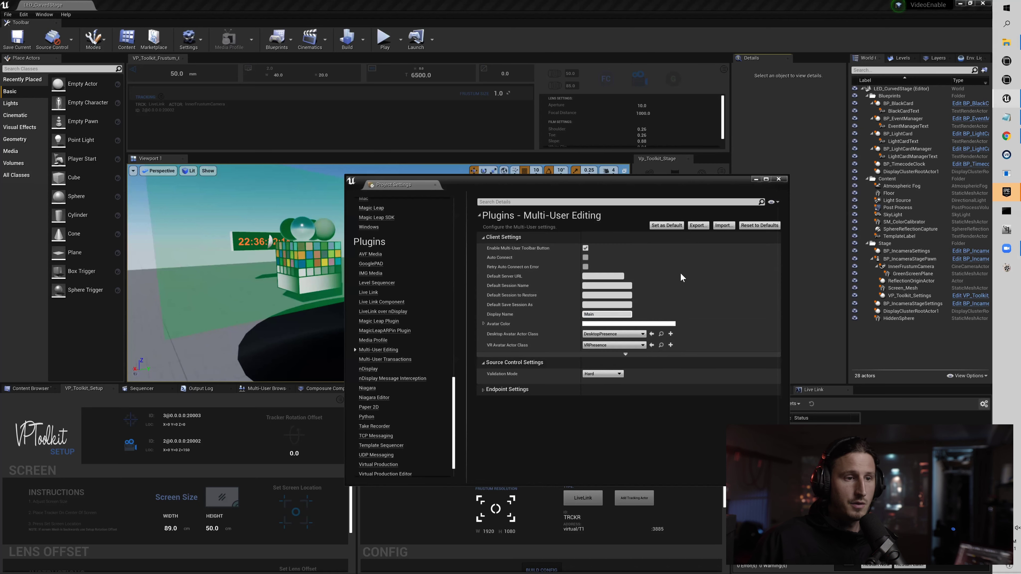
left_click(698, 226)
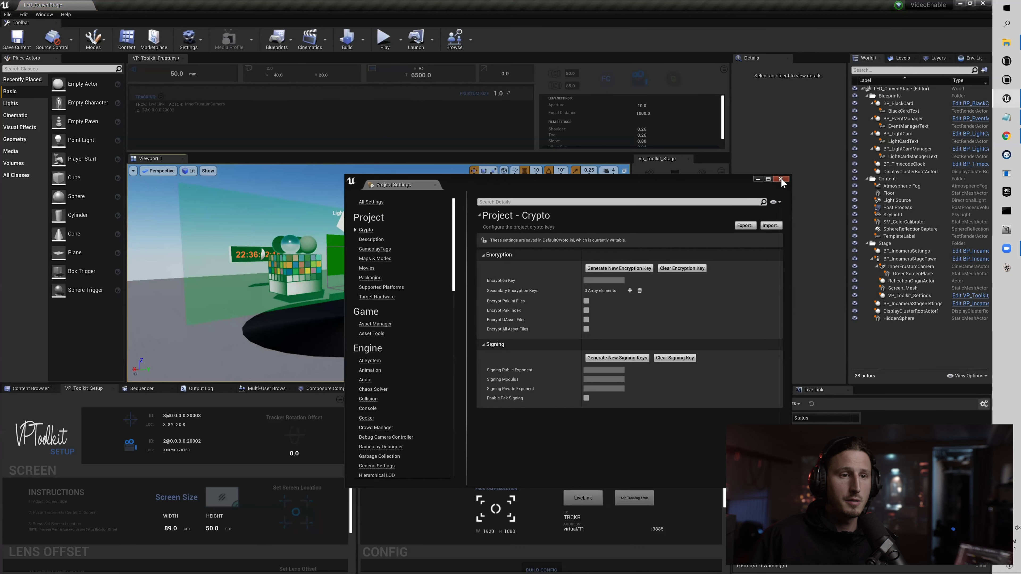
Close Project Settings and show the Multi-User Browser, re-docked in the bottom-left panel.
left_click(780, 180)
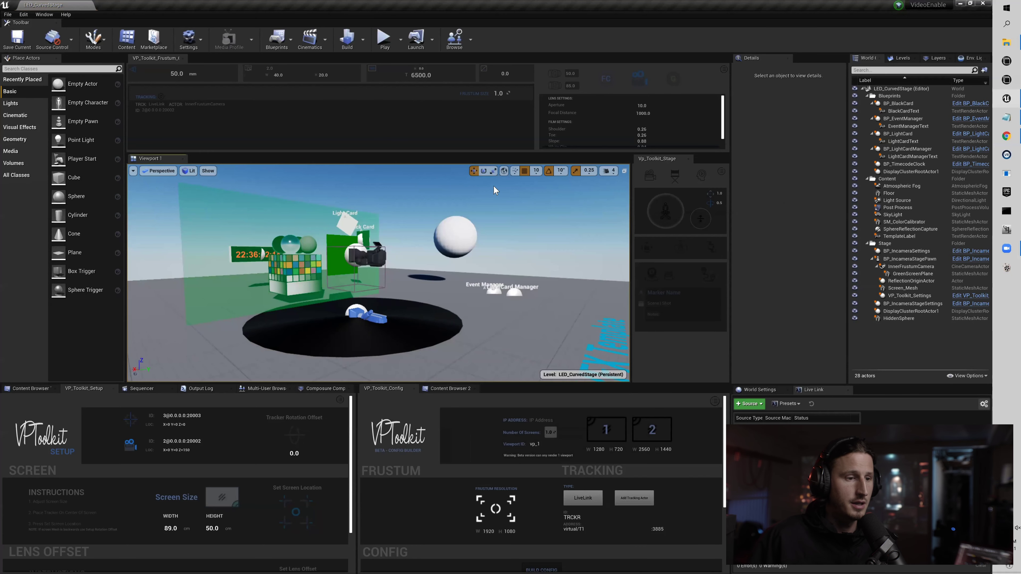
scroll(562, 284, "up", 1)
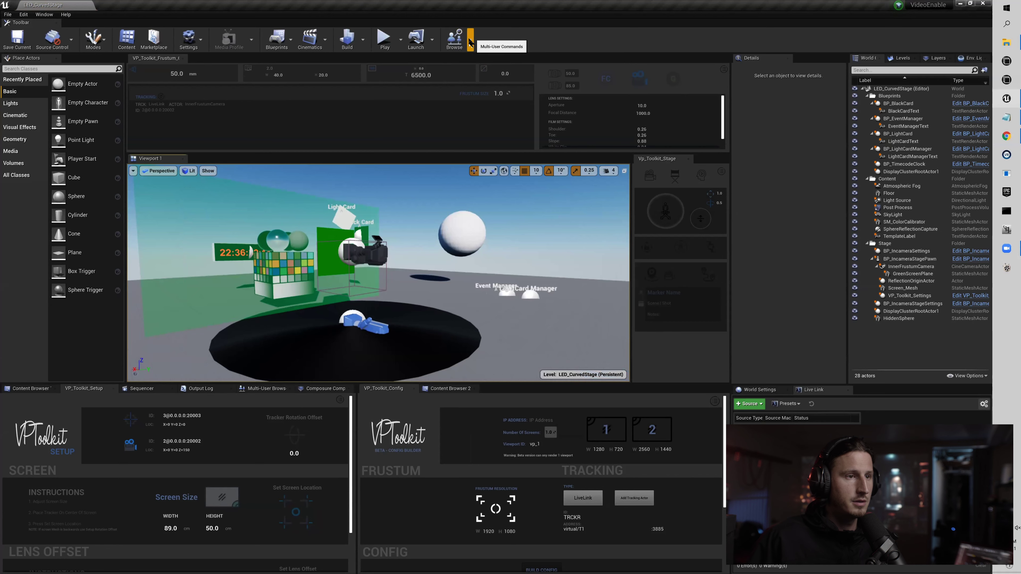
left_click(455, 39)
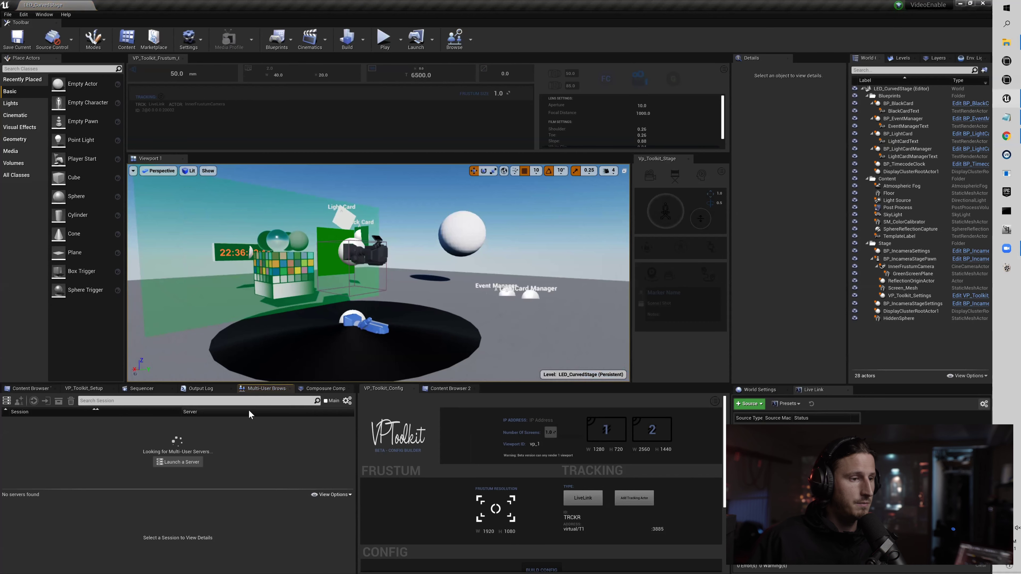
left_click_drag(265, 388, 563, 242)
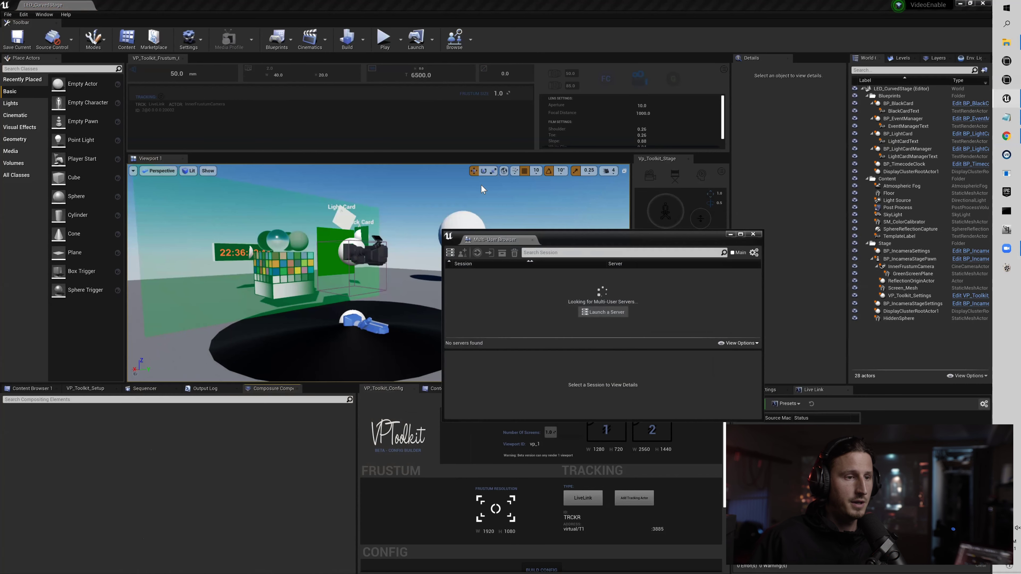
left_click_drag(494, 239, 290, 387)
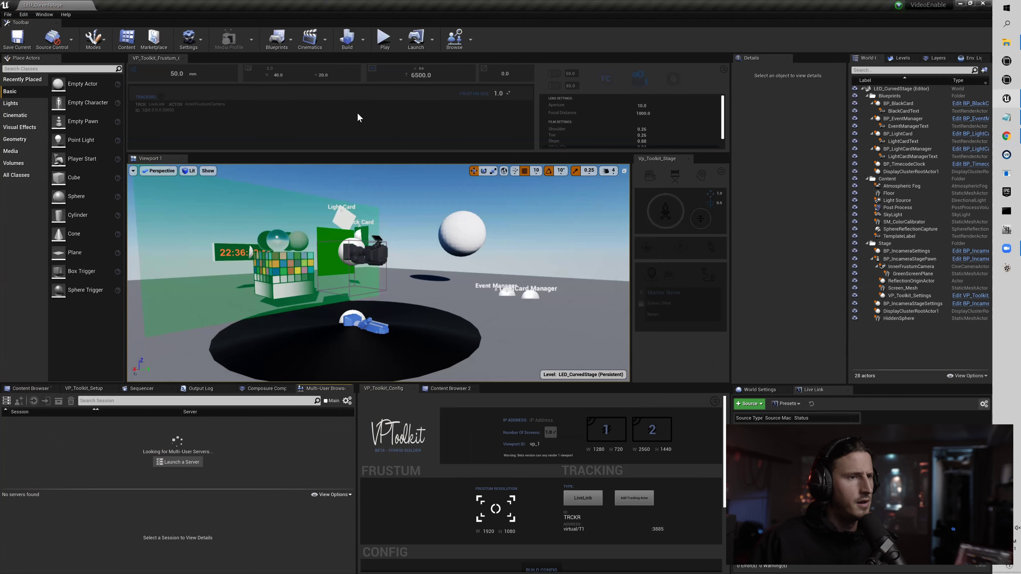
left_click(469, 40)
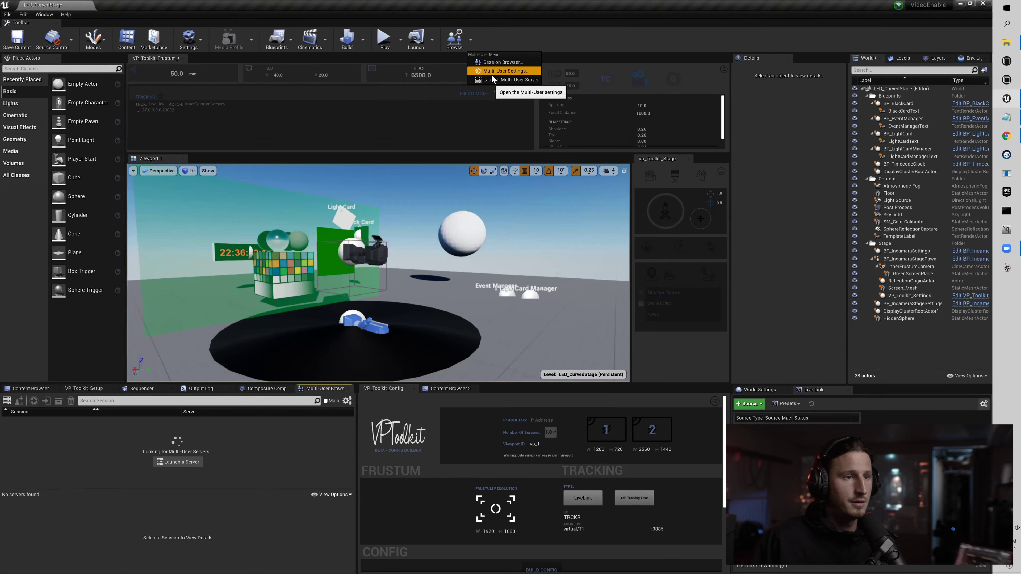
Launch a local Multi-User server, move its console window aside, and return to the editor.
left_click(506, 80)
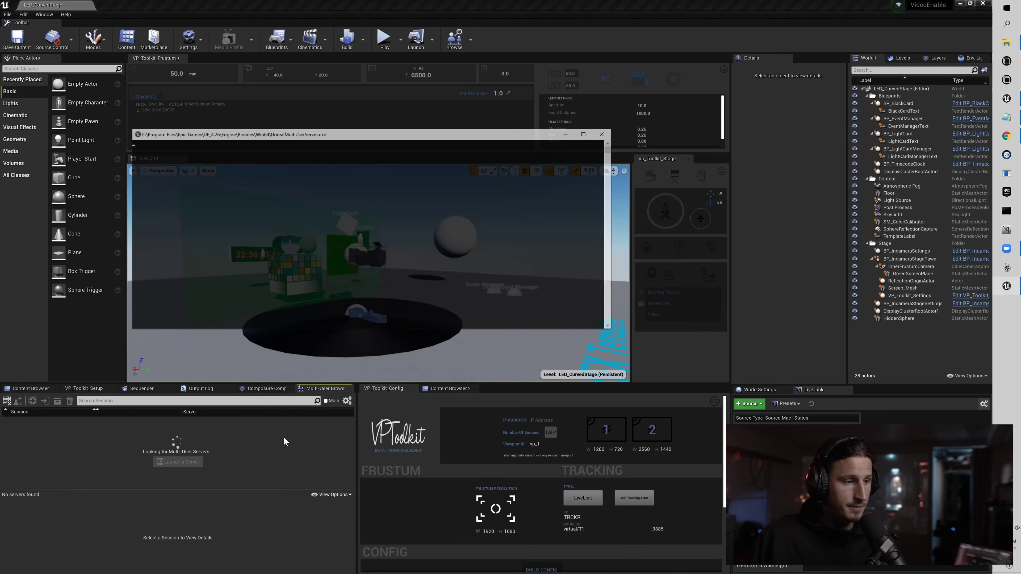
left_click_drag(410, 134, 541, 190)
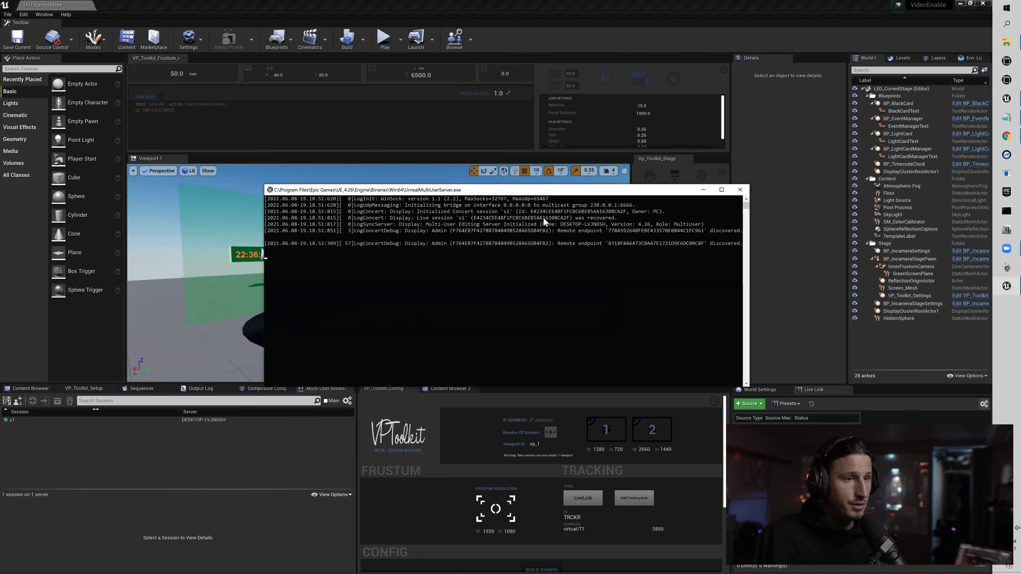
left_click_drag(468, 192, 345, 184)
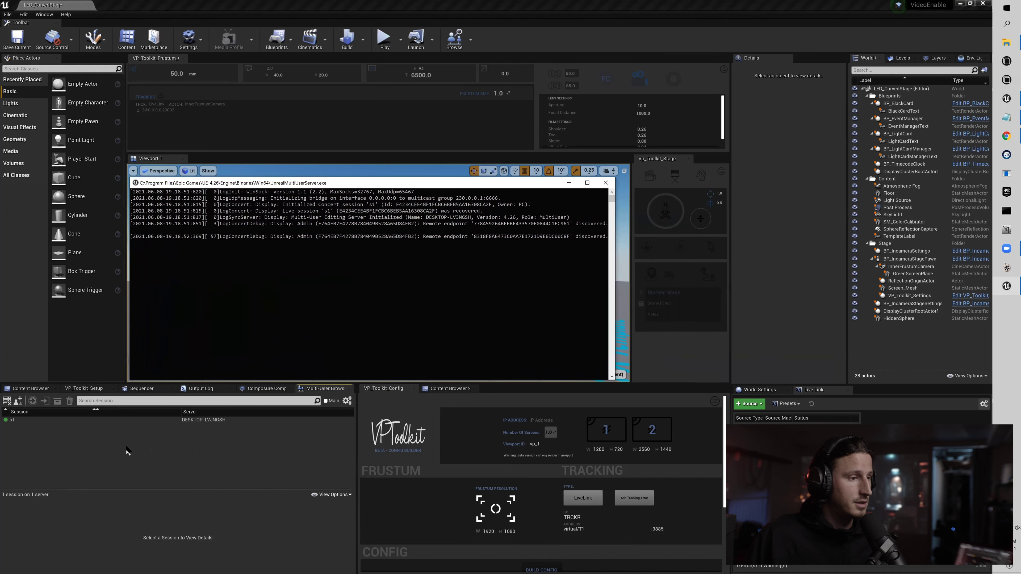
left_click(163, 422)
Delete the existing session s1 and start creating a new session named s1.
right_click(161, 421)
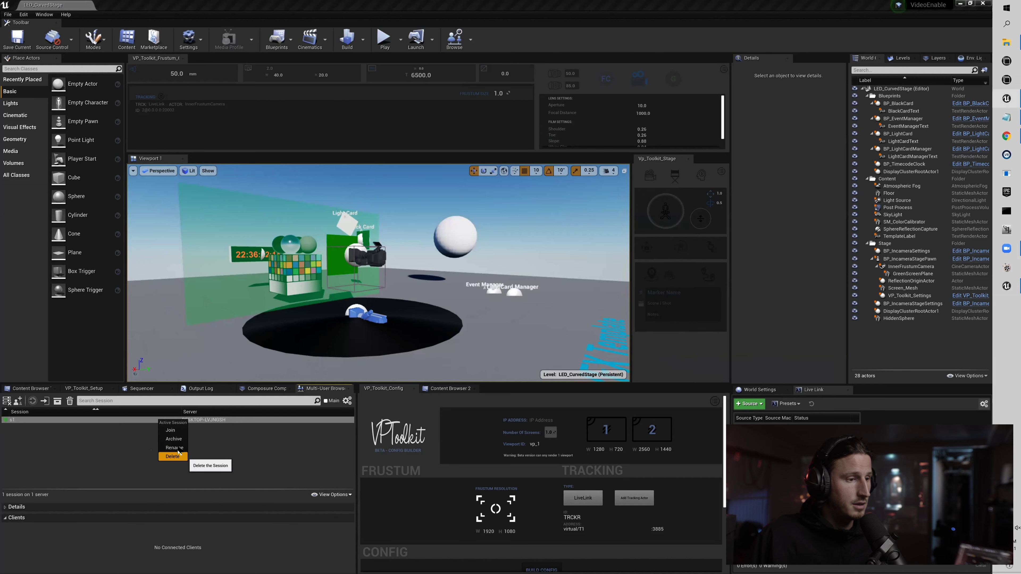
left_click(173, 457)
left_click(551, 313)
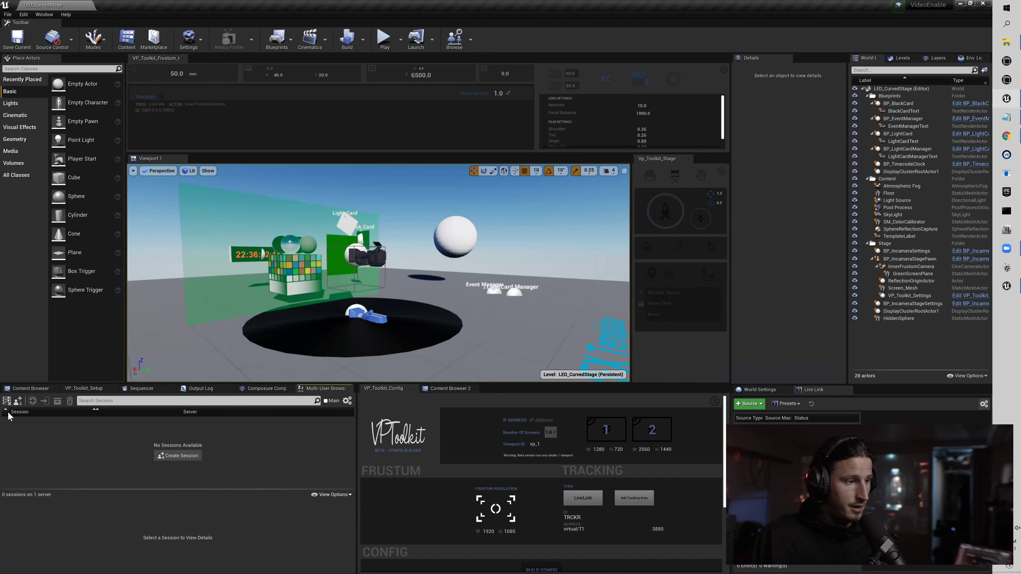
left_click(179, 454)
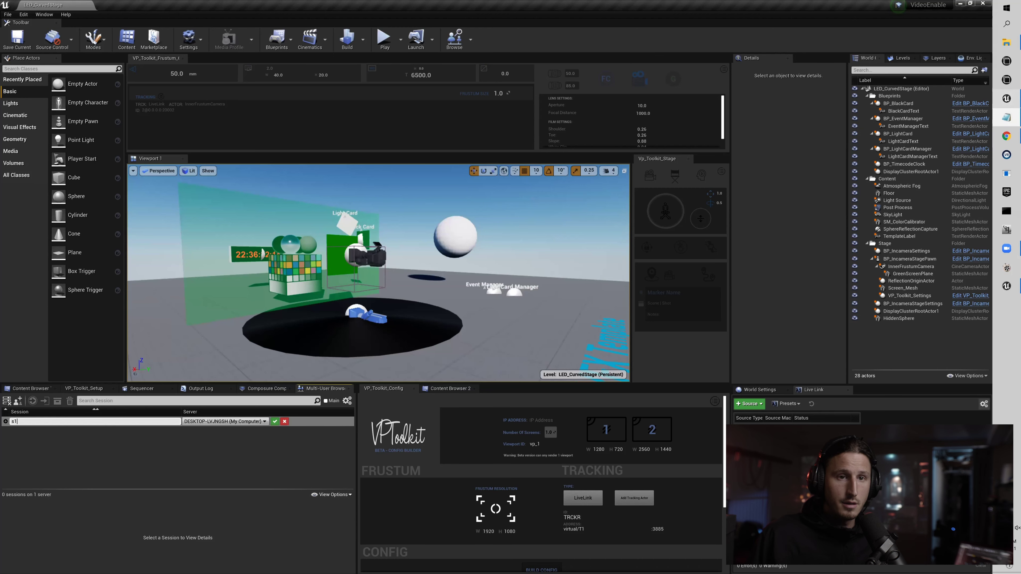
mouse_move(1007, 118)
left_click(949, 121)
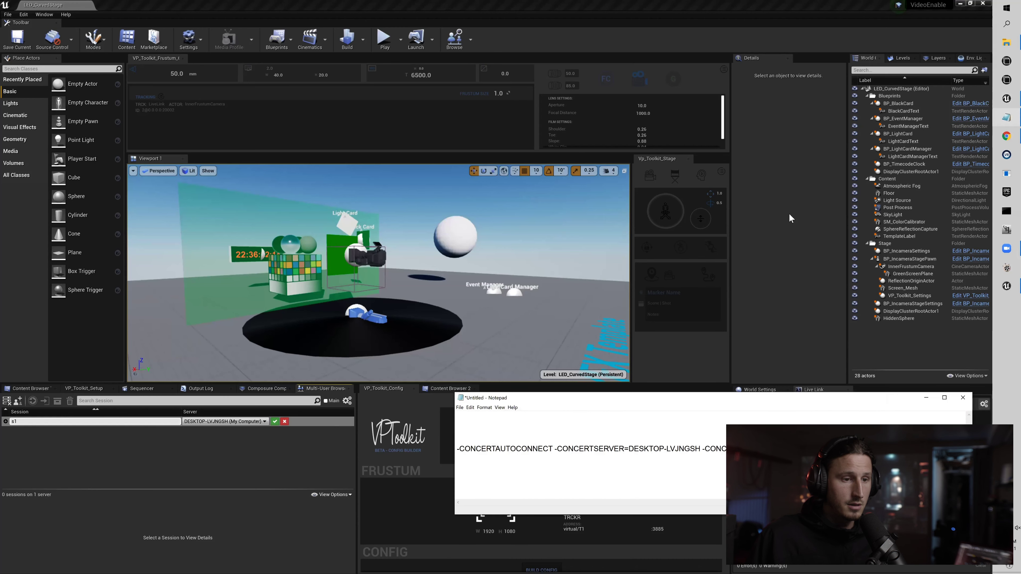
left_click_drag(740, 403, 721, 336)
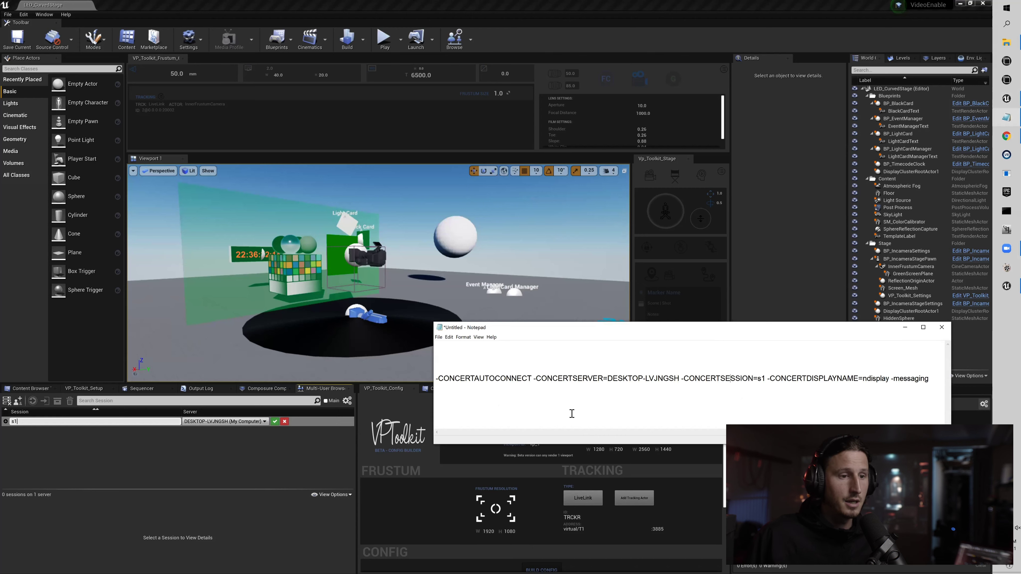
left_click_drag(437, 378, 925, 379)
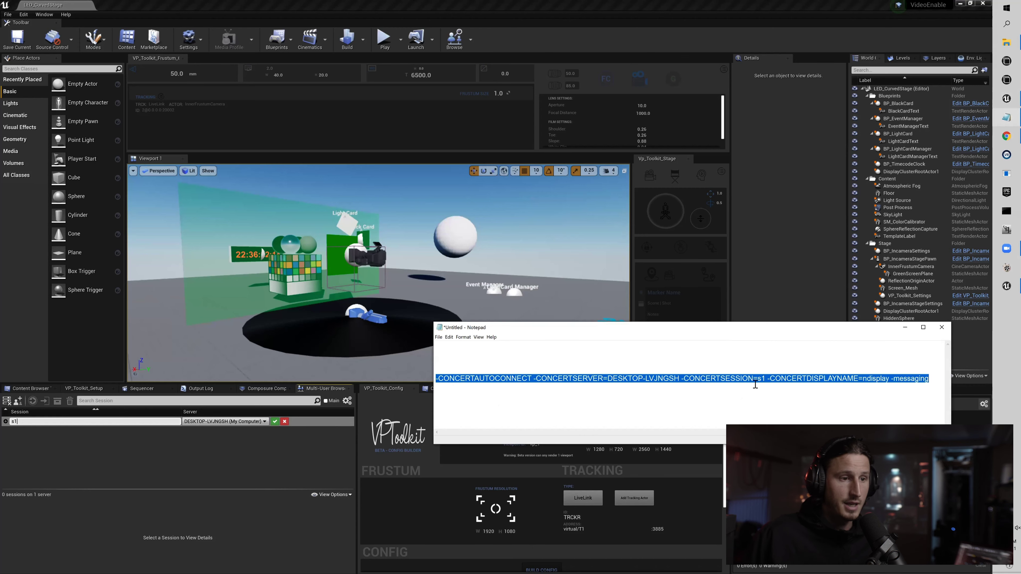
left_click(592, 403)
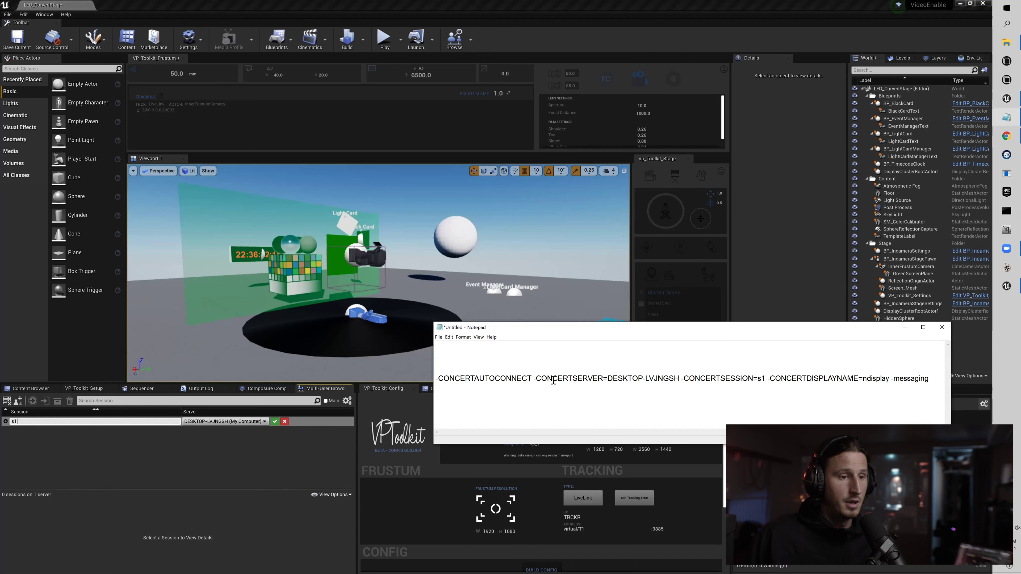
left_click_drag(535, 379, 843, 379)
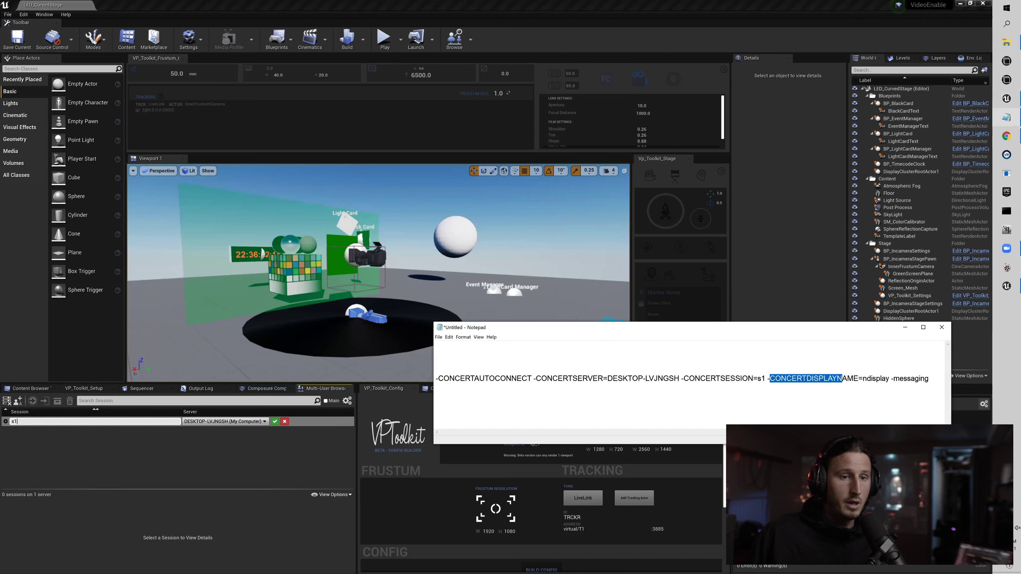
left_click(924, 379)
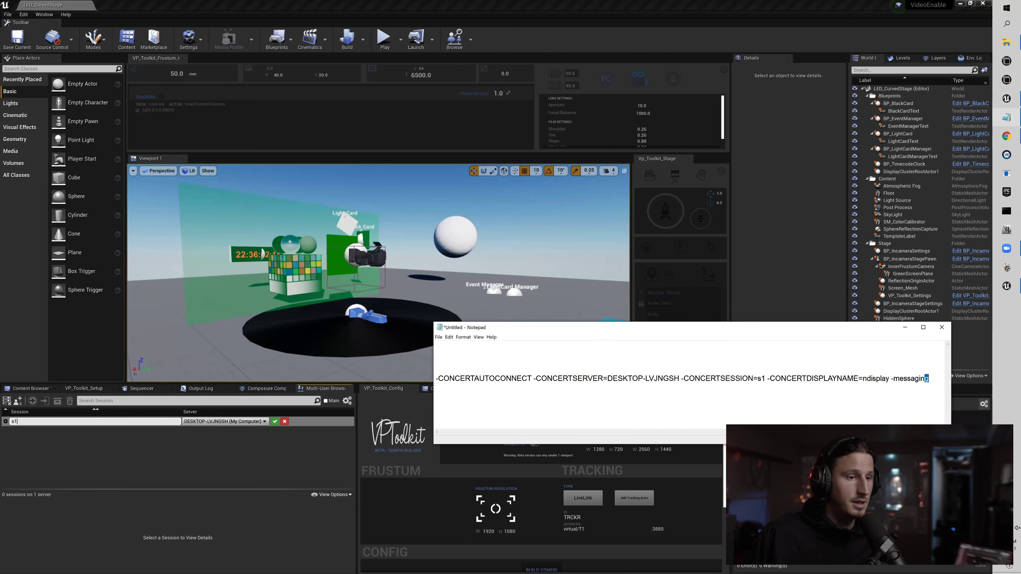
left_click_drag(454, 382, 577, 380)
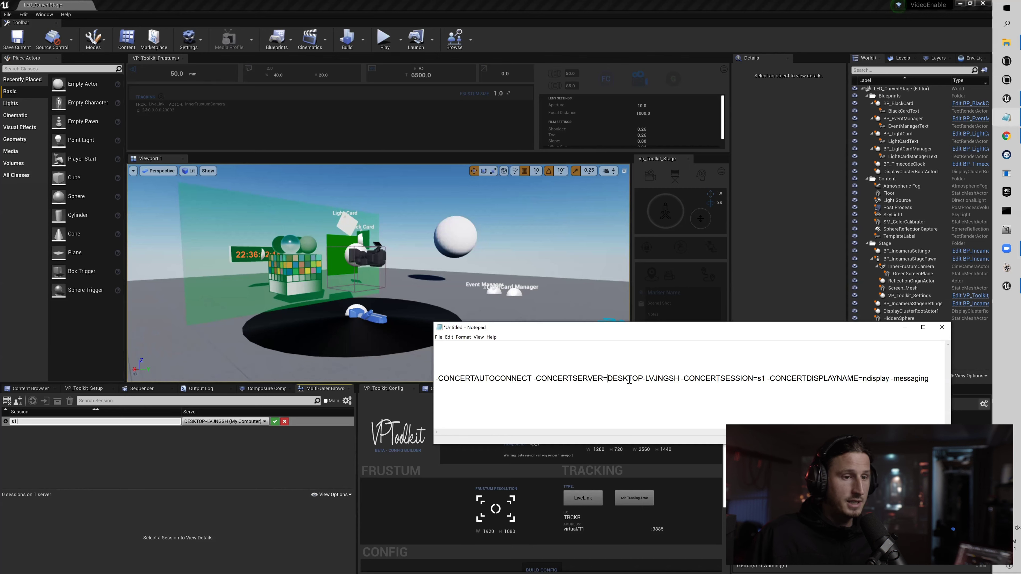
left_click_drag(608, 380, 675, 381)
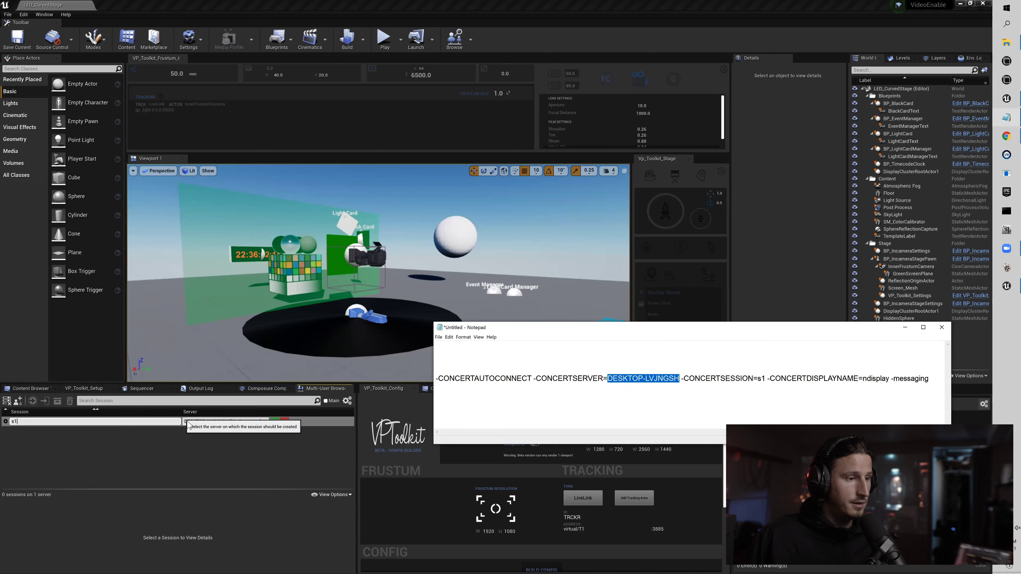
left_click(587, 379)
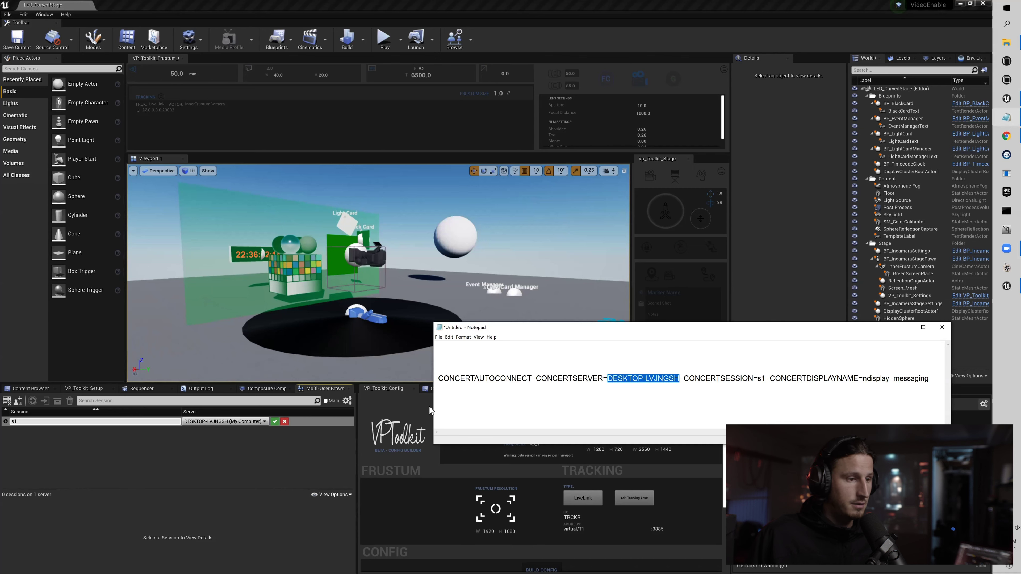
Create and join session s1, then show the Content Browser 2 Content folder.
left_click(275, 421)
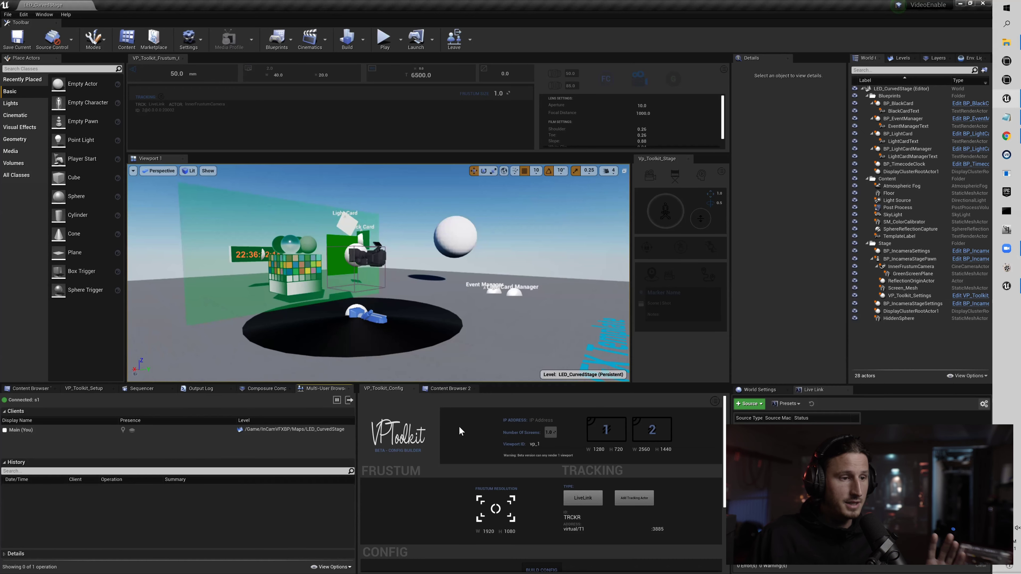
left_click(448, 388)
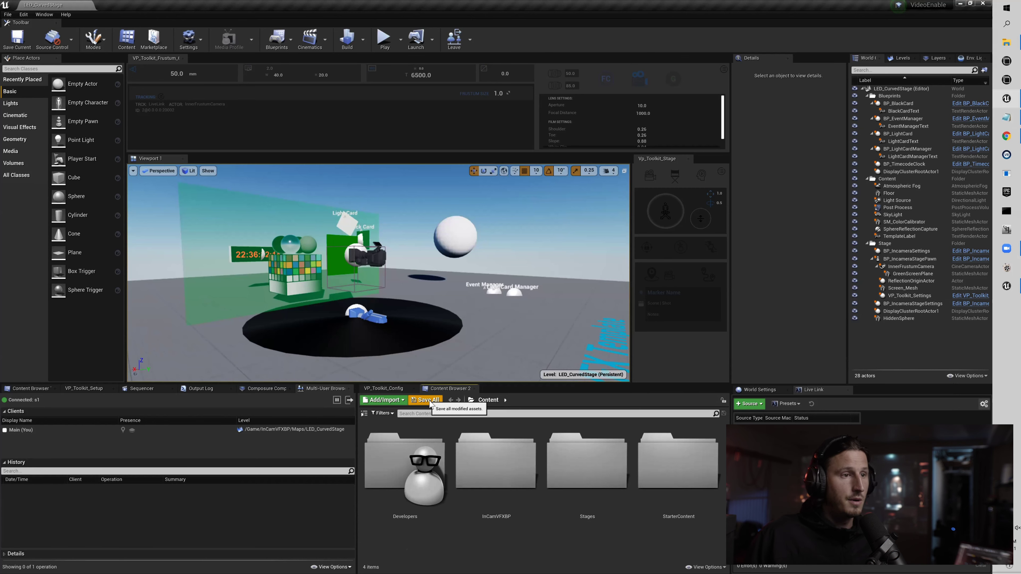
Select and copy the -CONCERTAUTOCONNECT argument line in Notepad, then minimize Notepad.
key("alt+Tab")
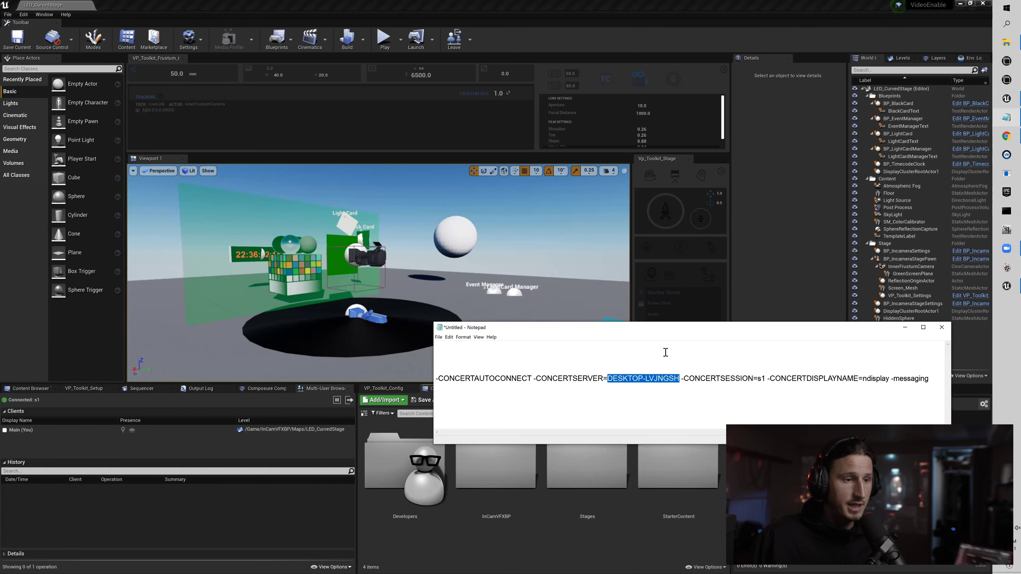
left_click_drag(437, 380, 929, 381)
right_click(710, 379)
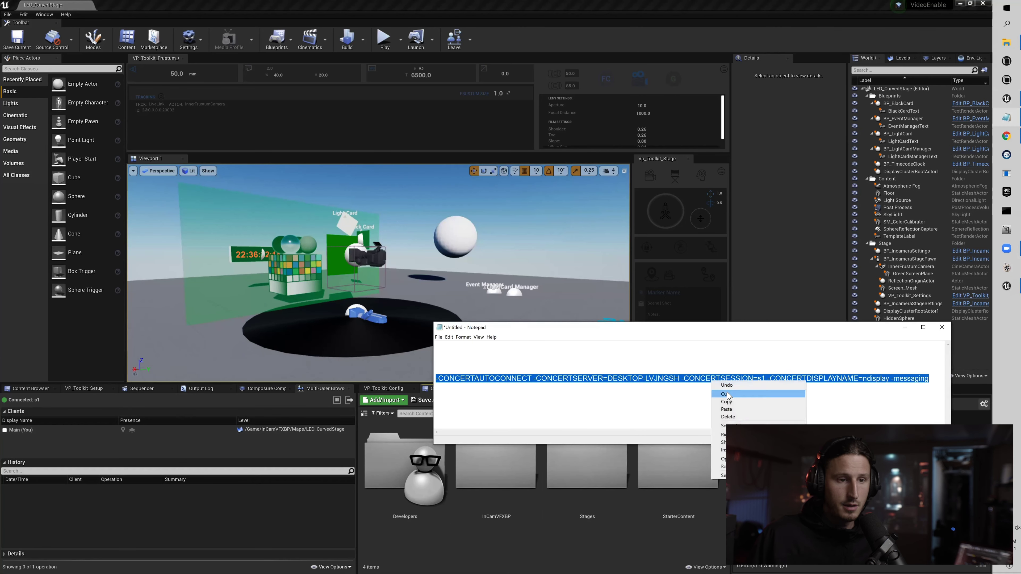
left_click(727, 404)
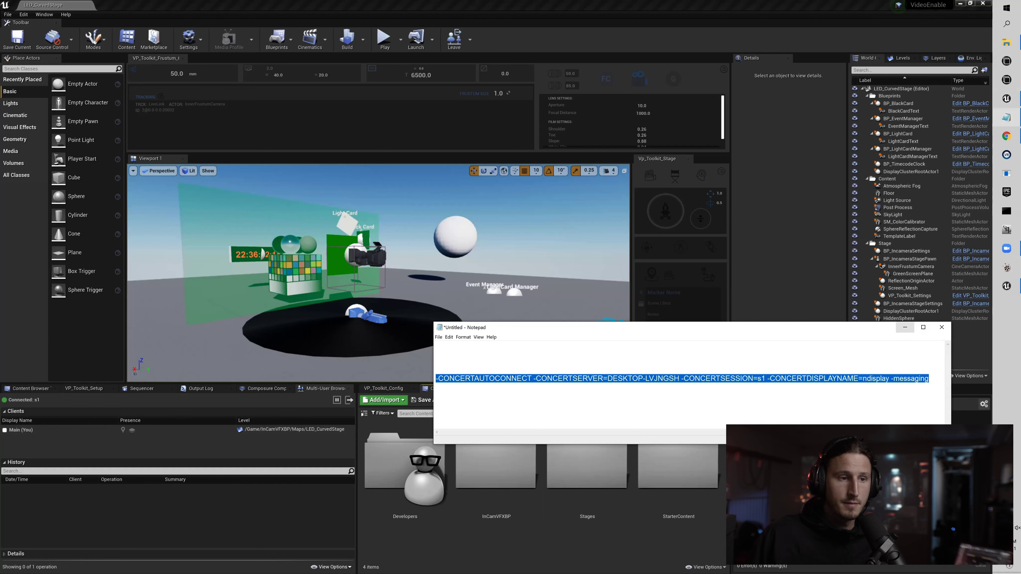
left_click(904, 327)
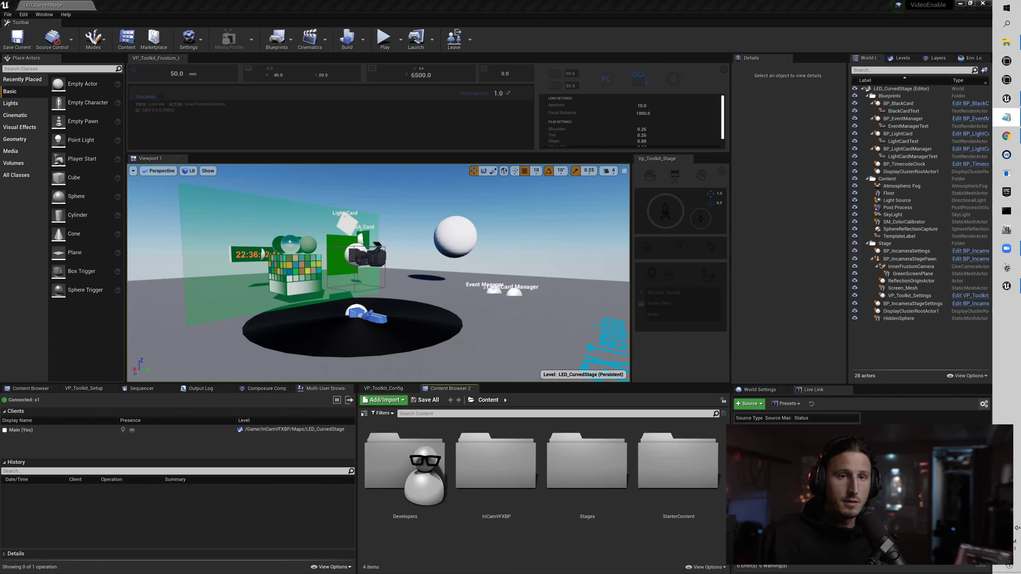
Reselect the whole argument line with Ctrl+A and copy it again.
left_click(1006, 117)
left_click(490, 405)
left_click_drag(440, 382, 733, 378)
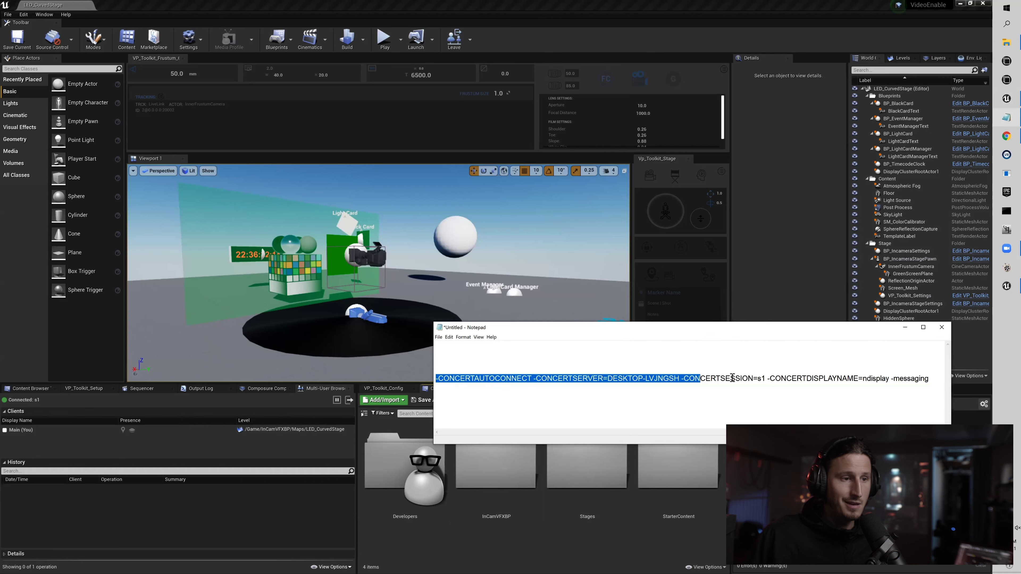
left_click(838, 379)
key("ctrl+a")
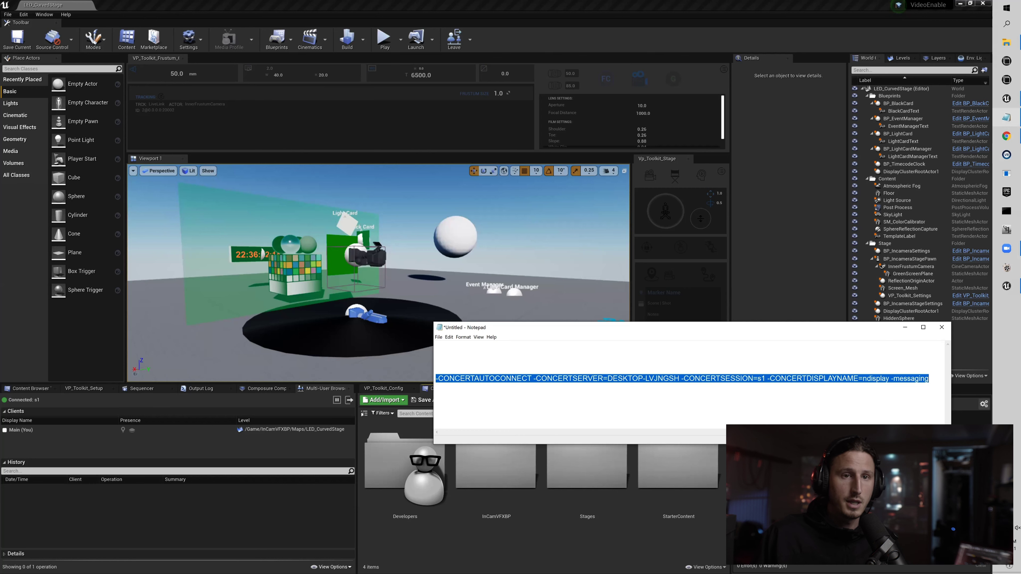
mouse_move(1006, 117)
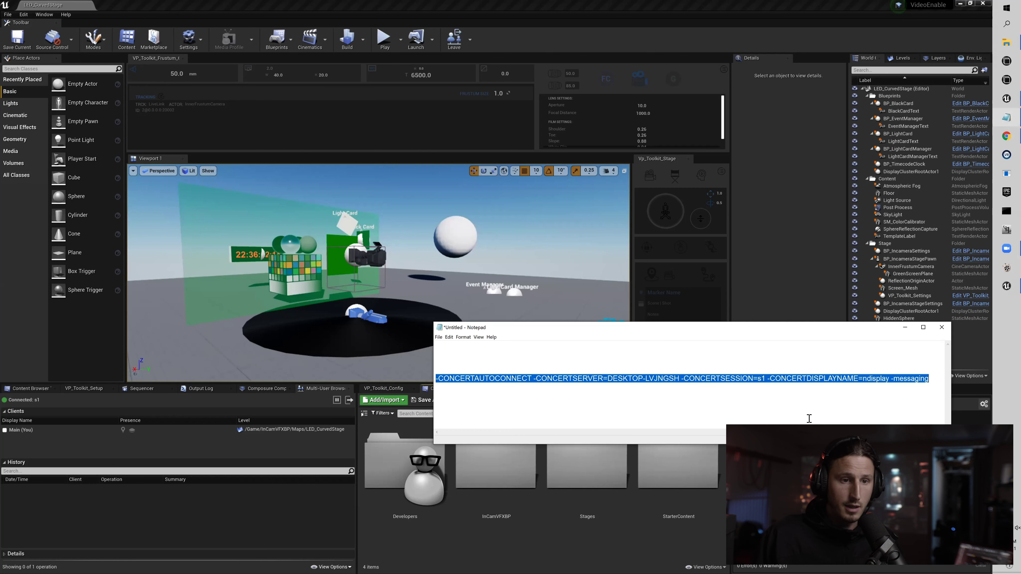
right_click(801, 383)
left_click(820, 403)
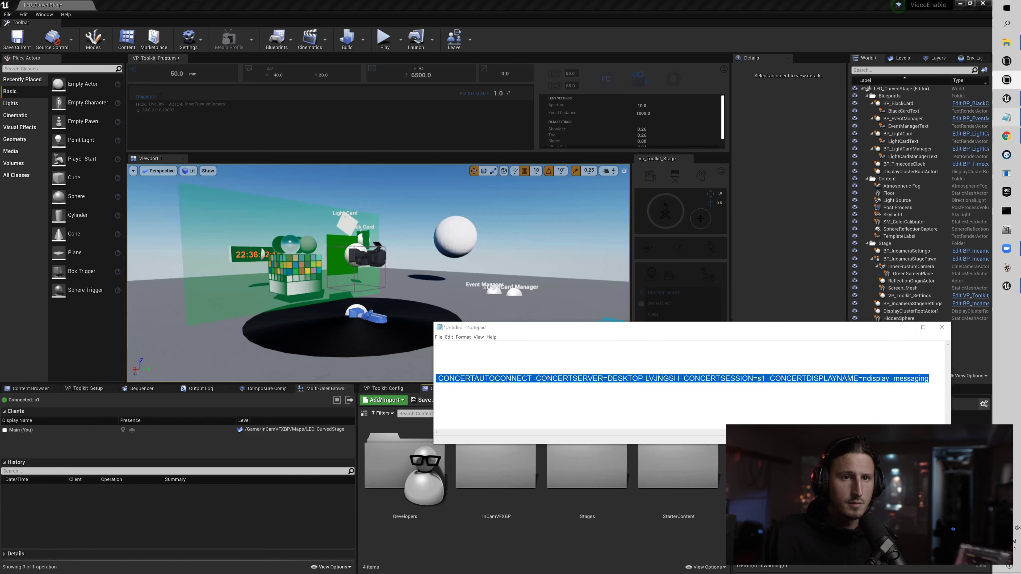
Paste the Multi-User connect arguments into the nDisplay Launcher's custom command line arguments.
left_click(1006, 80)
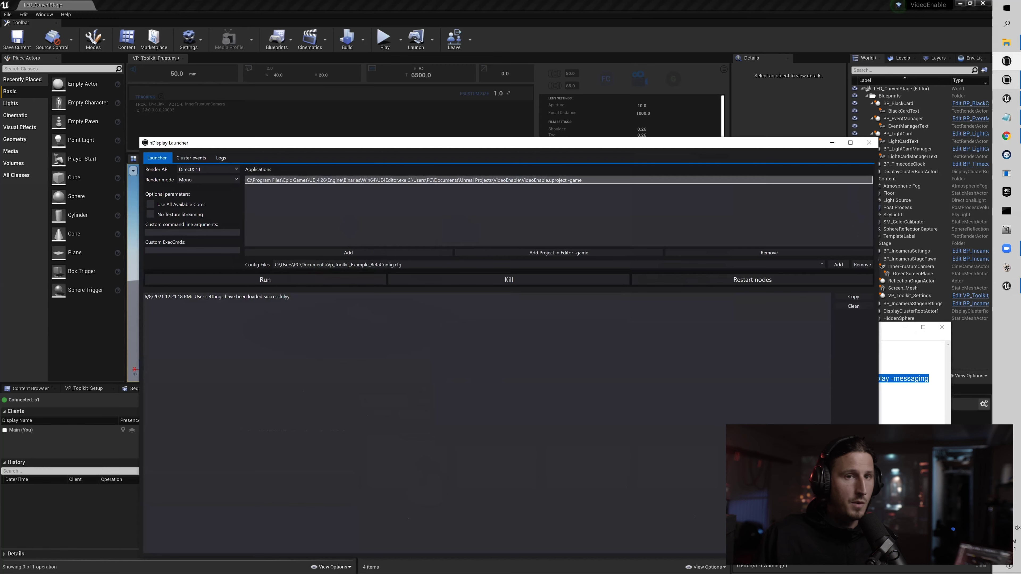
left_click(1006, 61)
left_click(600, 144)
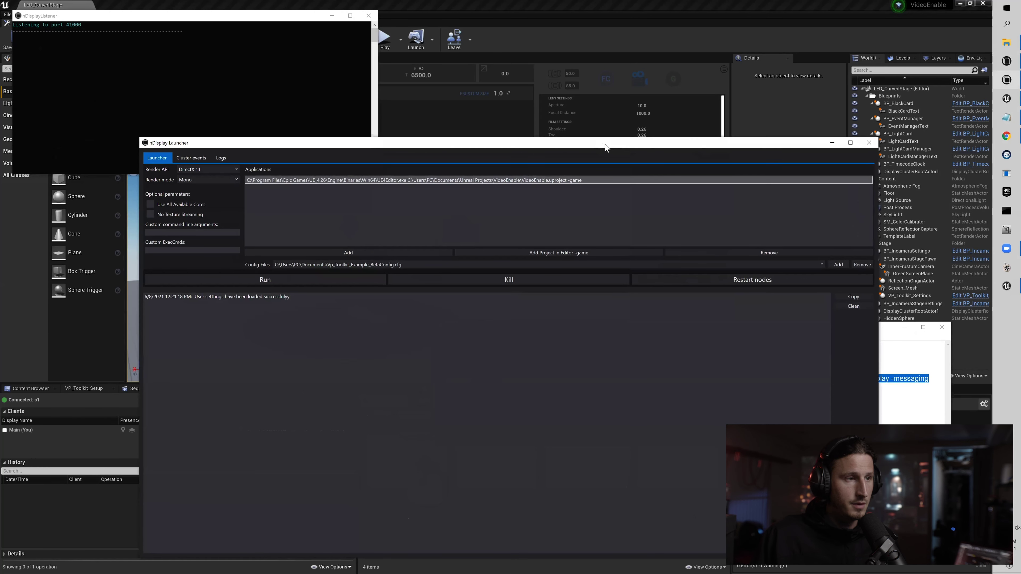
left_click_drag(605, 145, 627, 124)
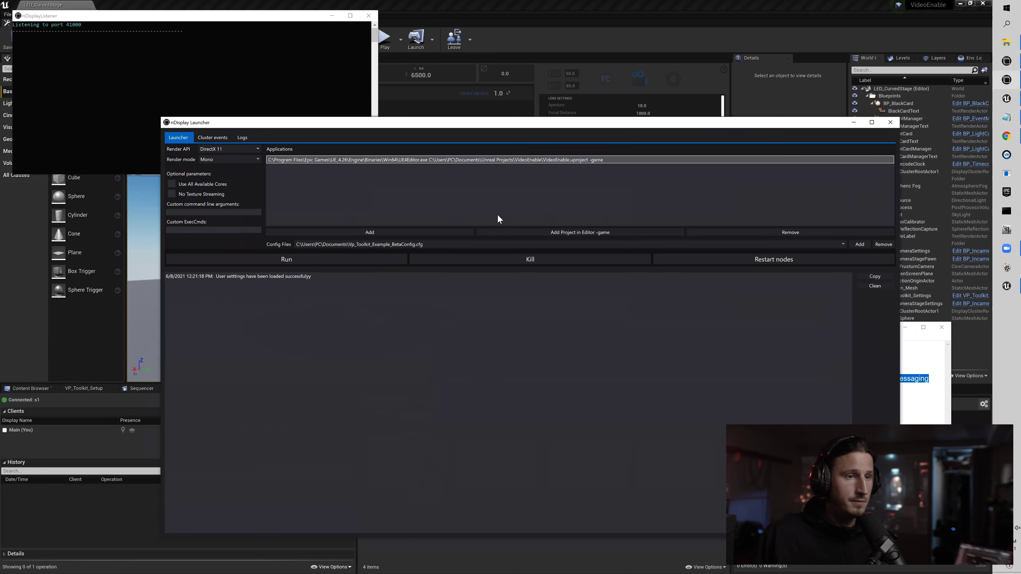
left_click(201, 230)
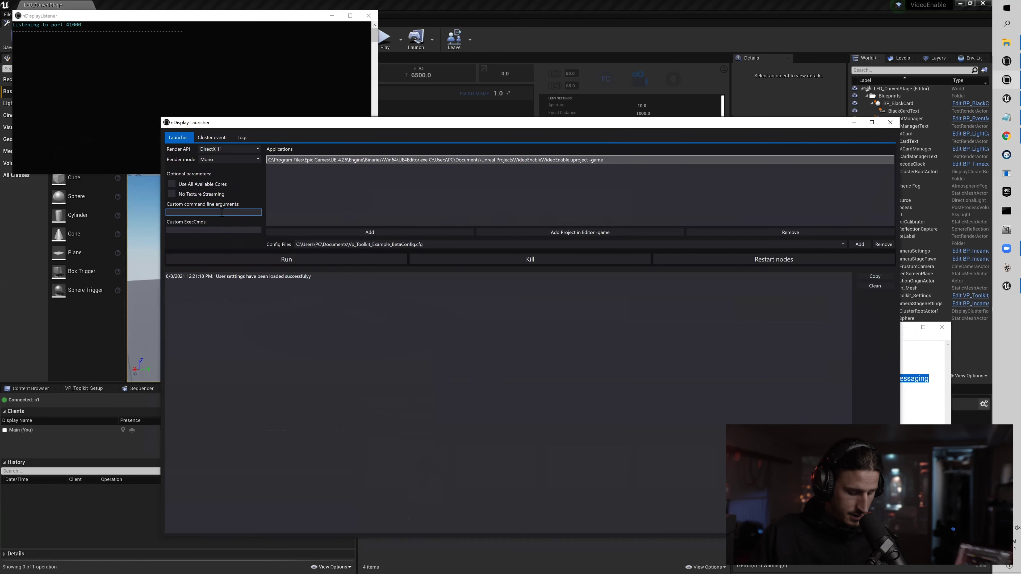
key("ctrl+v")
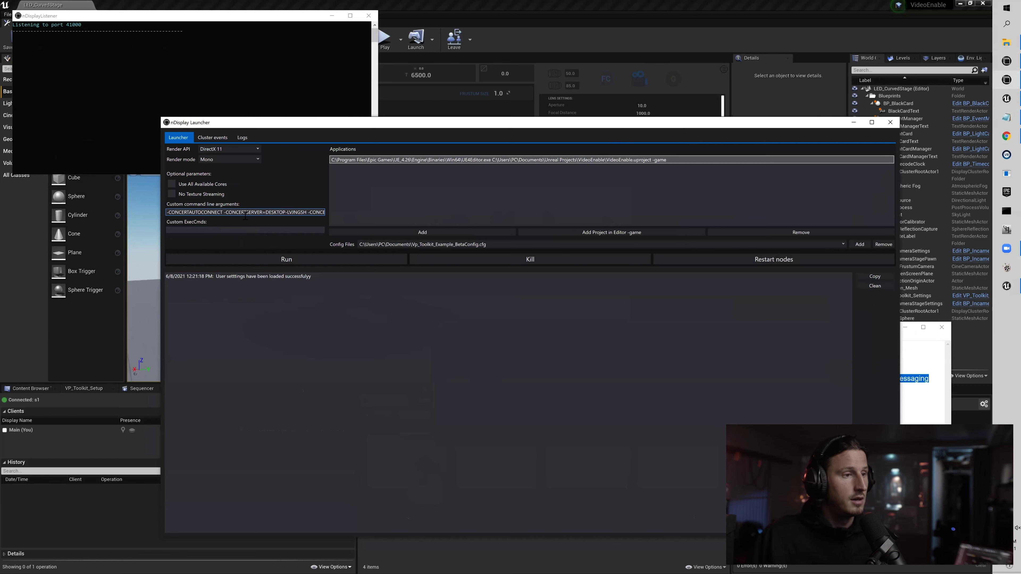
Choose Vp_Toolkit_Example_Baseline_Config.cfg as the config file and run the cluster.
left_click(416, 244)
left_click(599, 320)
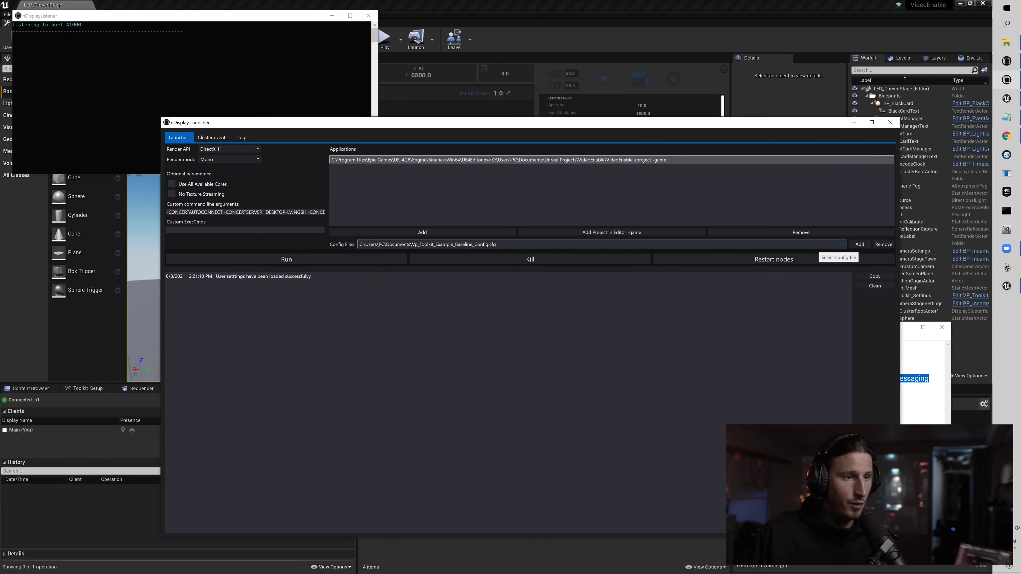
left_click(627, 244)
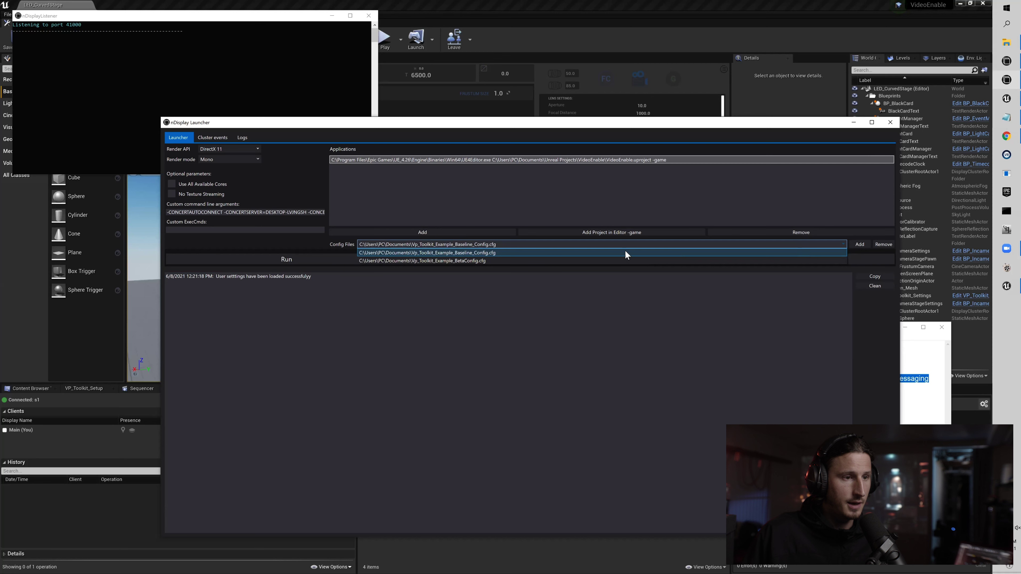
left_click(475, 252)
left_click(317, 260)
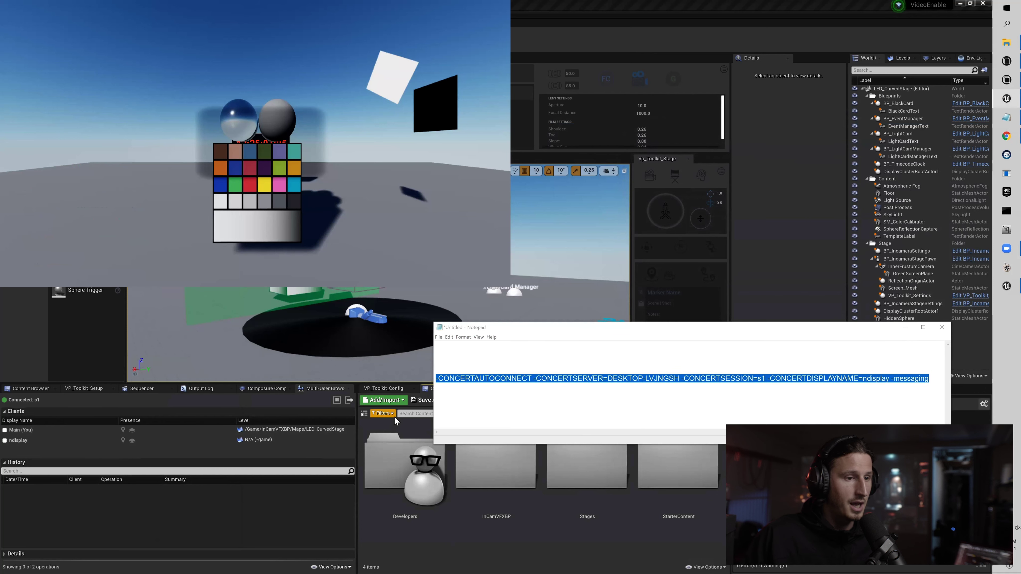
Select the =s1 session value in the arguments, then switch back to the Unreal editor.
double_click(762, 379)
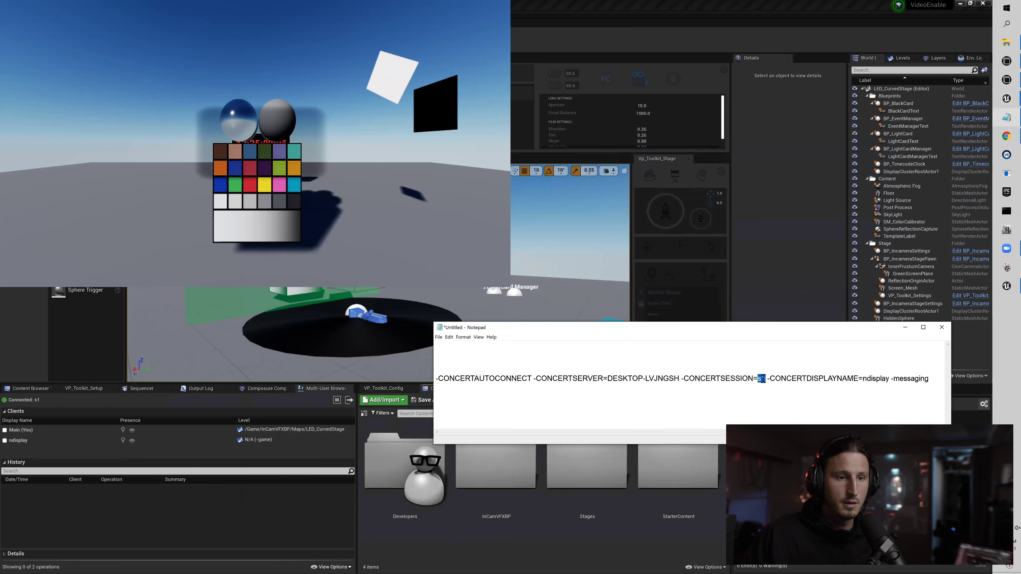
left_click_drag(767, 380, 753, 380)
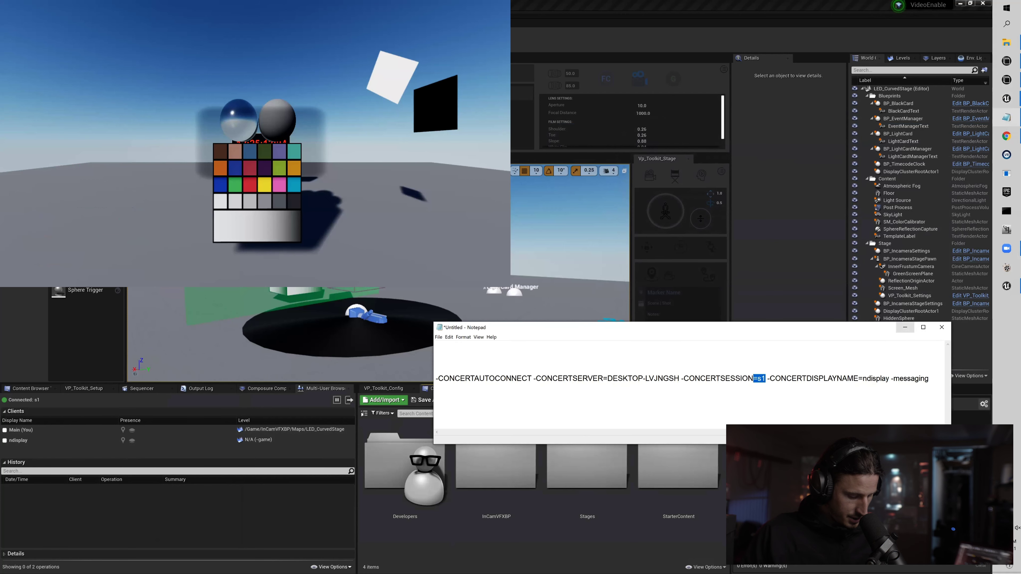
key("alt+Tab")
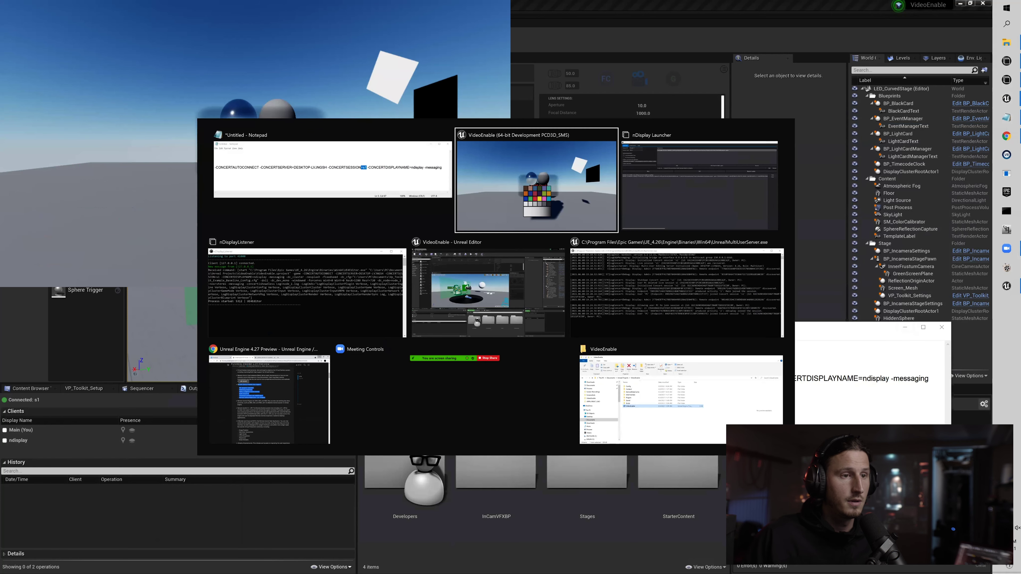
key("Tab")
key("Tab")
key("Tab")
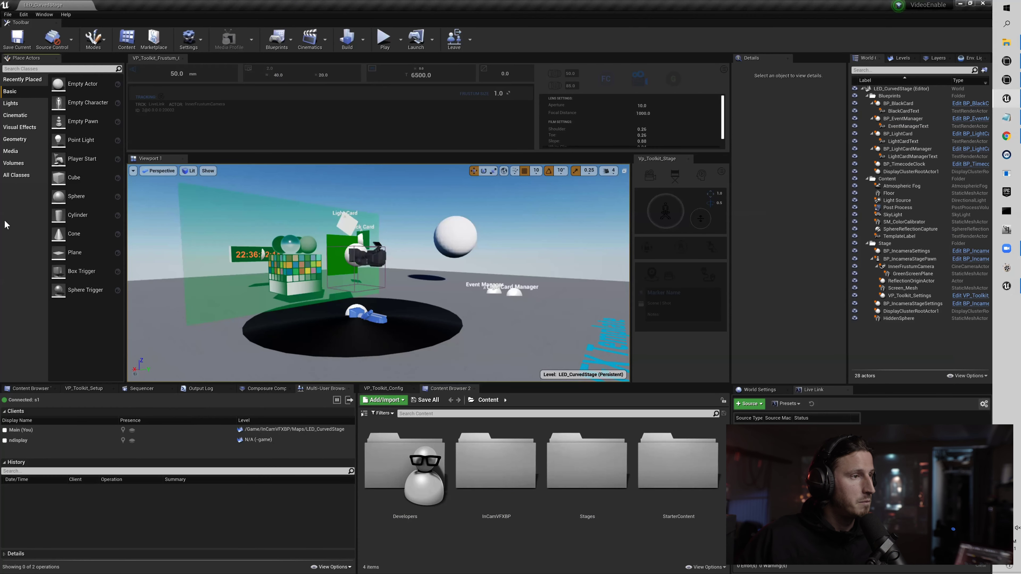
Select the colour-checker chart and move it left and closer in three drags.
key("super+Down")
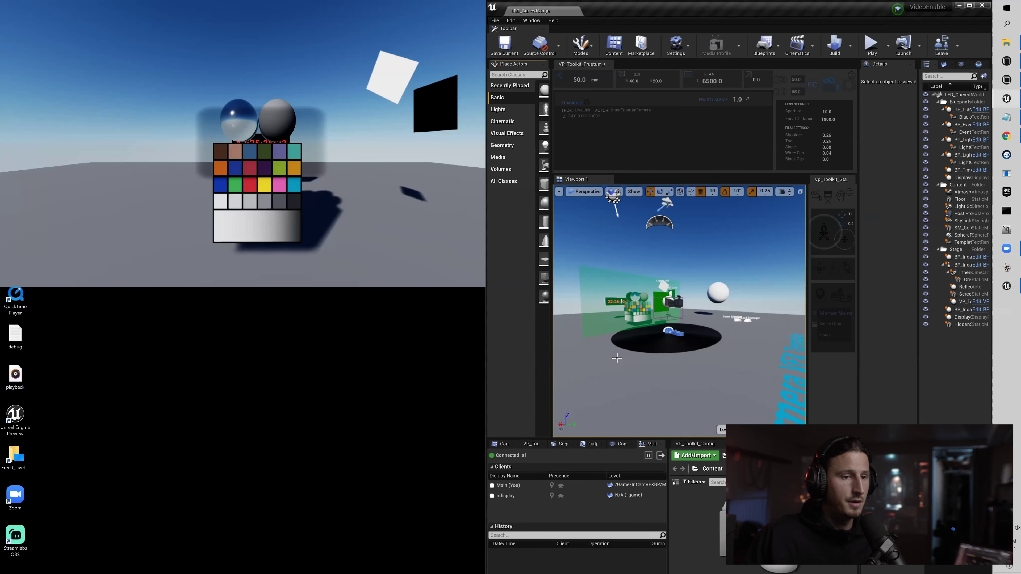
left_click_drag(617, 358, 731, 343)
left_click(714, 326)
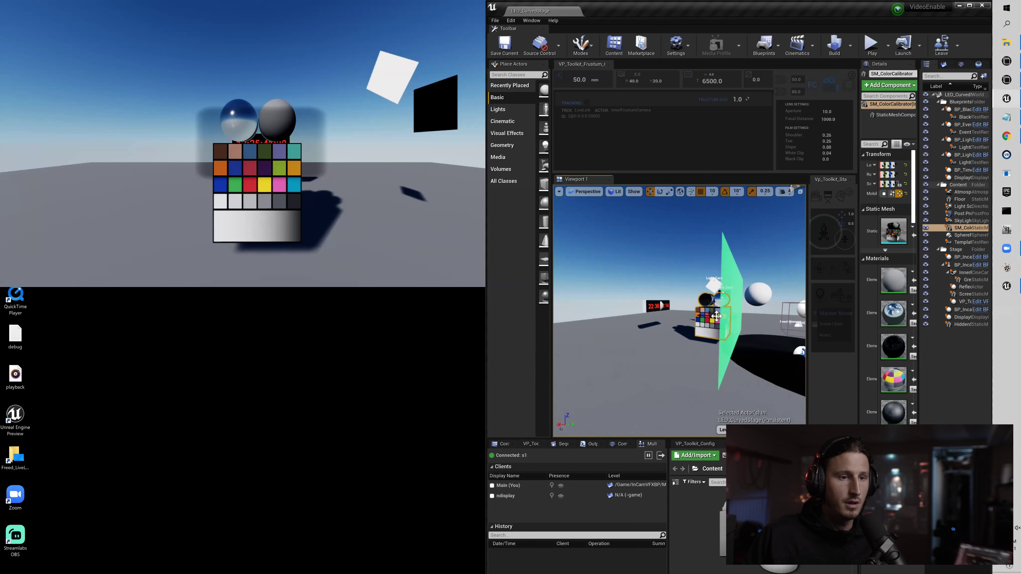
mouse_move(716, 315)
left_mouse_down()
mouse_move(705, 326)
mouse_move(717, 314)
left_mouse_up()
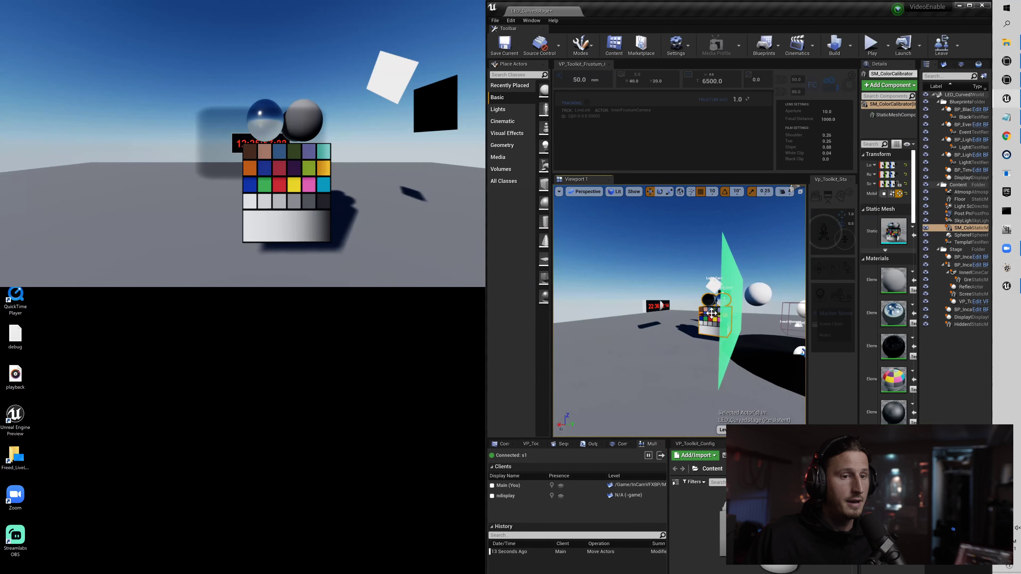
left_click_drag(710, 316, 648, 323)
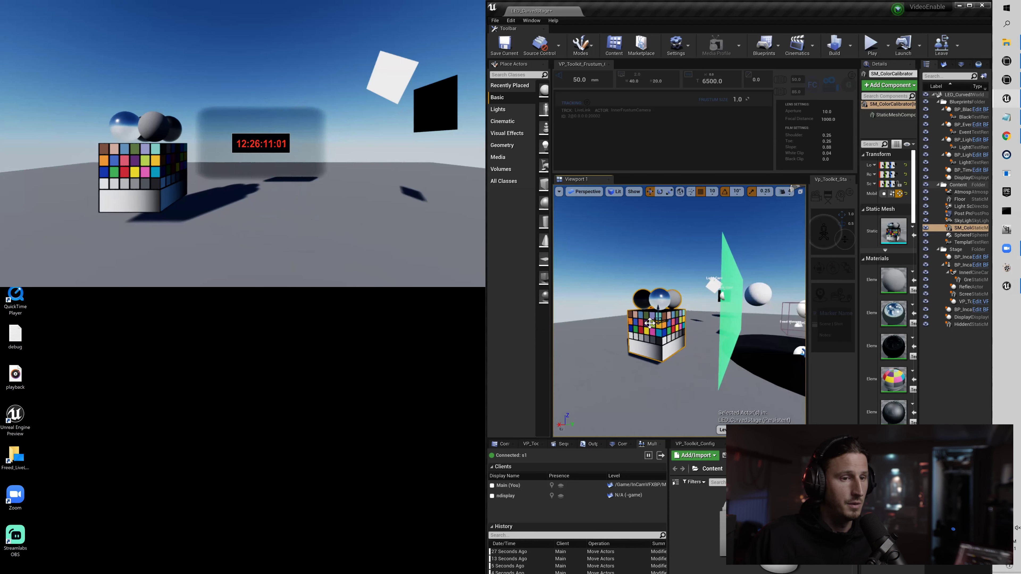
left_click_drag(650, 323, 629, 319)
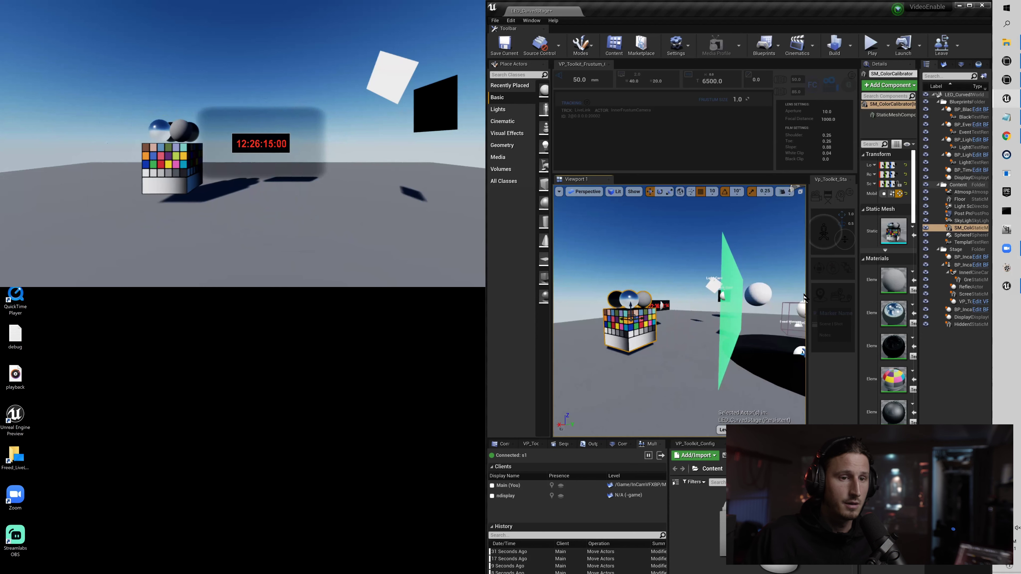
Bring the nDisplay render into view, shift the colour cube again, and select the timecode clock.
left_click_drag(806, 297, 782, 296)
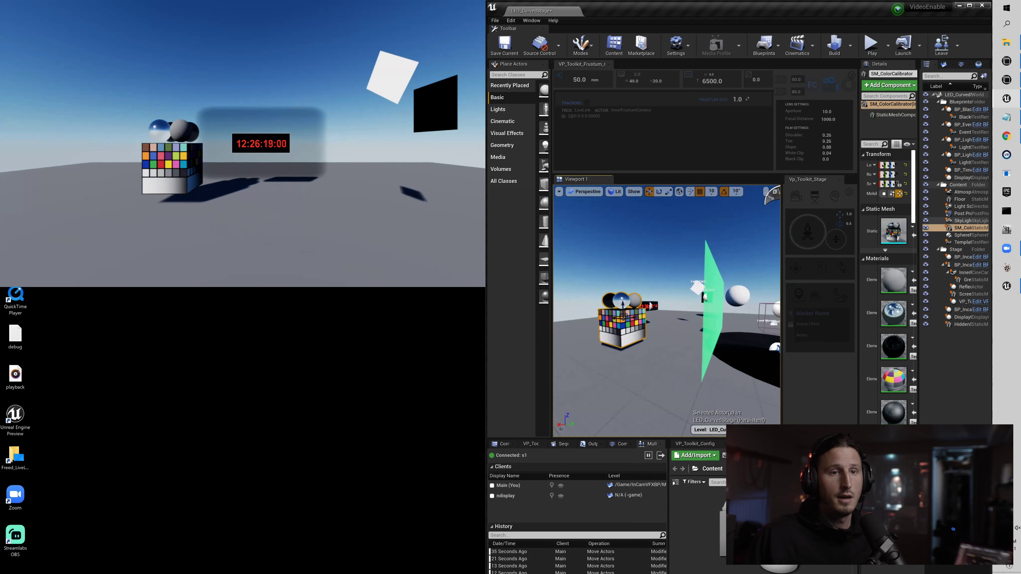
left_click(155, 178)
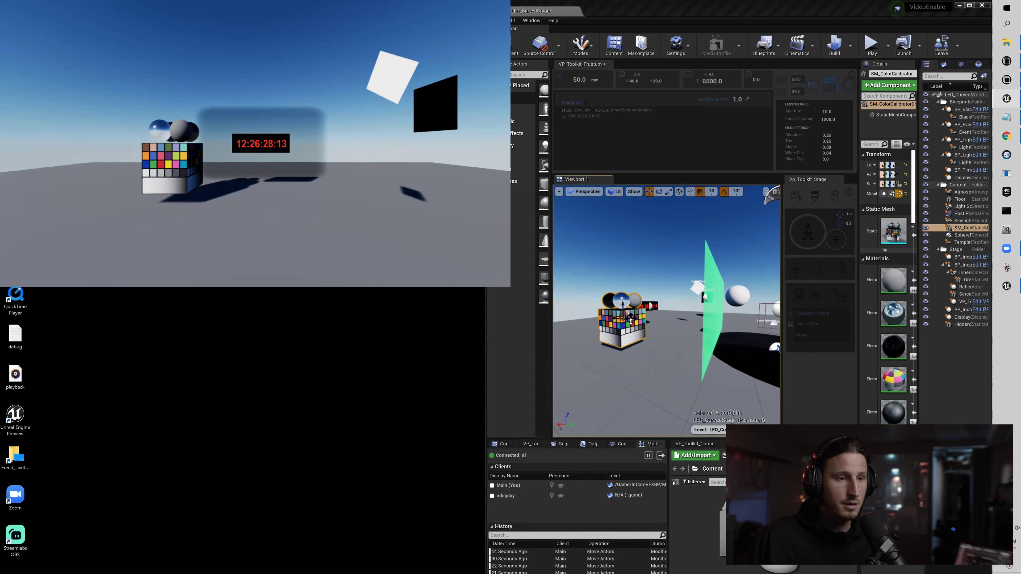
left_click_drag(631, 320, 684, 307)
left_click(650, 307)
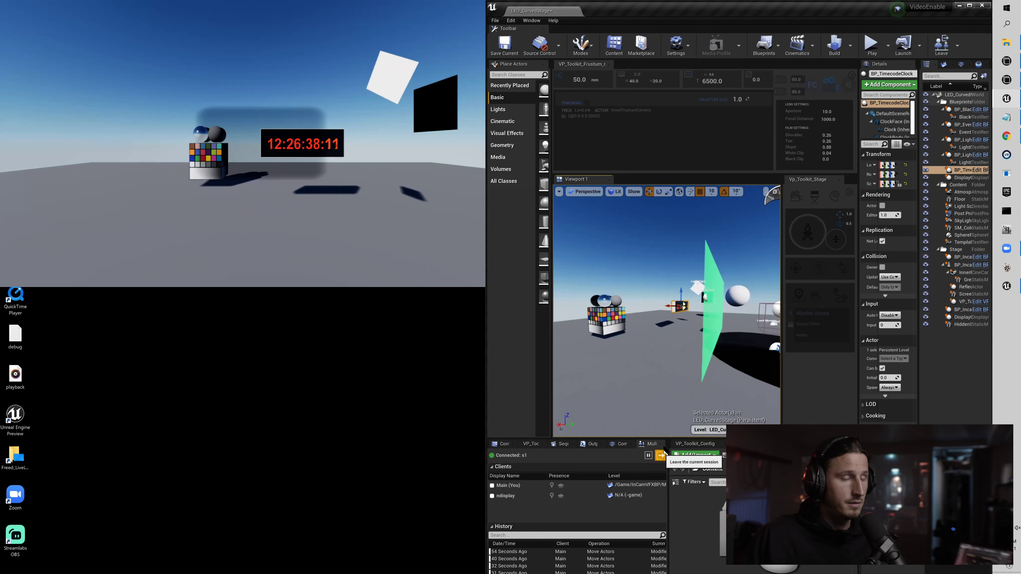
Kill the ndisplay render node in nDisplay Launcher, then leave Multi-User session s1 from the editor.
left_click(1007, 80)
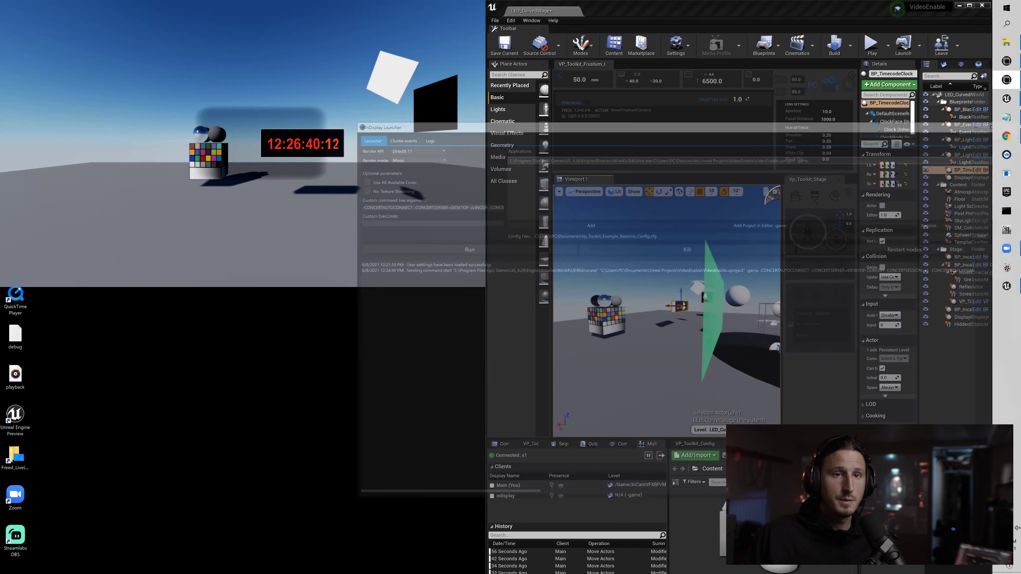
left_click(614, 275)
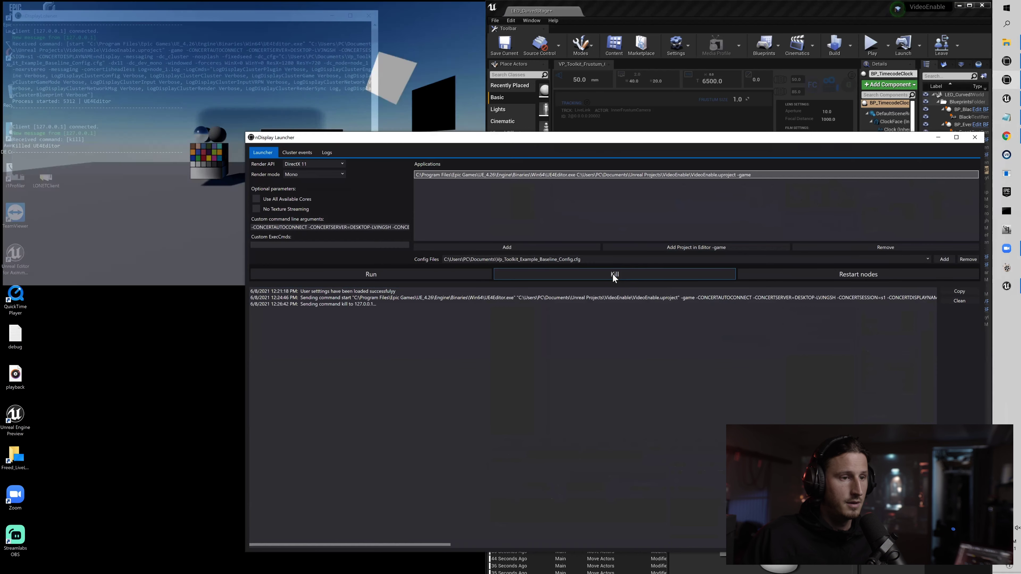
left_click(774, 29)
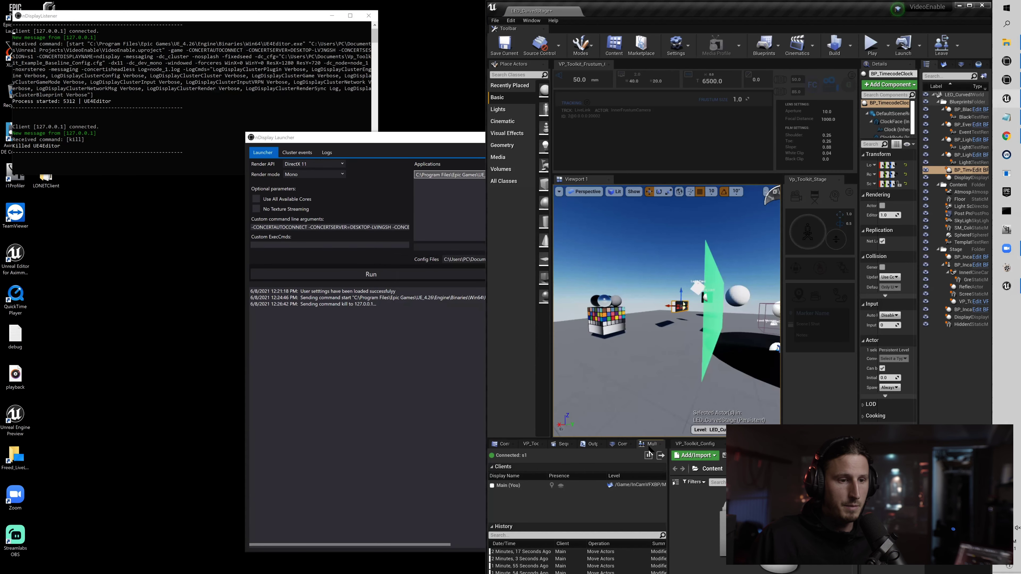
left_click(660, 455)
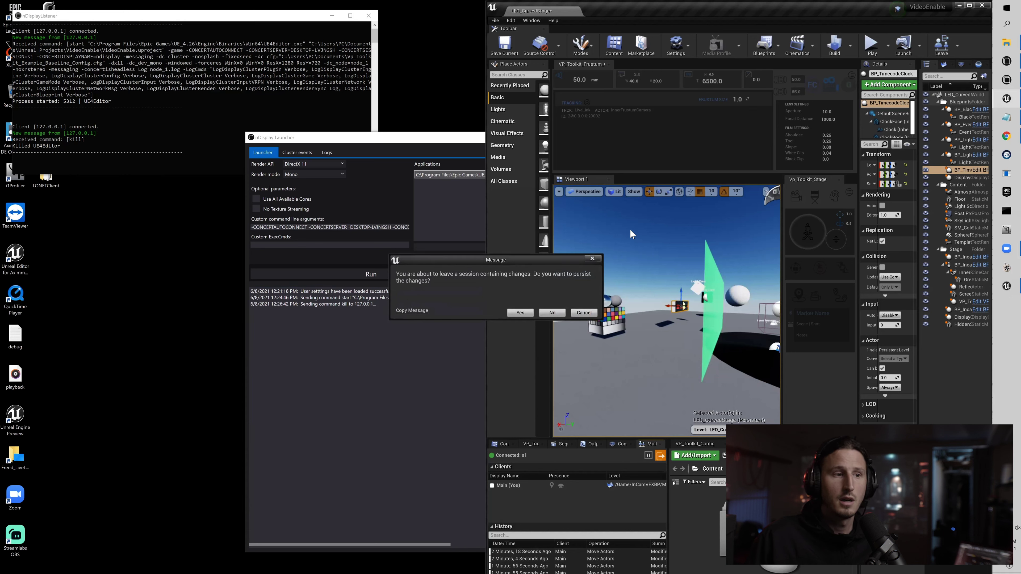
Move the persist-changes Message prompt aside in the editor.
left_click_drag(509, 259, 627, 330)
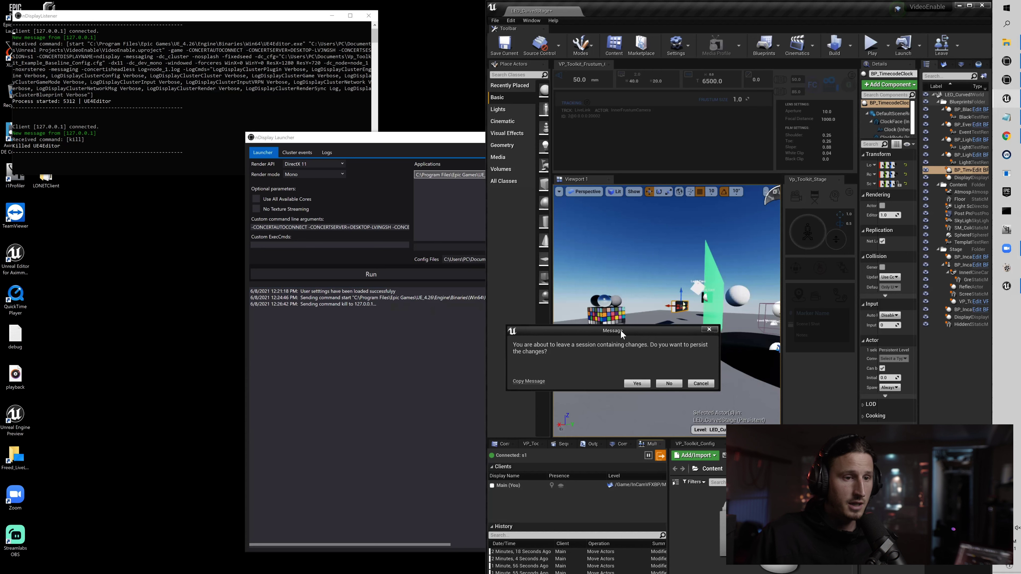
left_click_drag(620, 329, 639, 327)
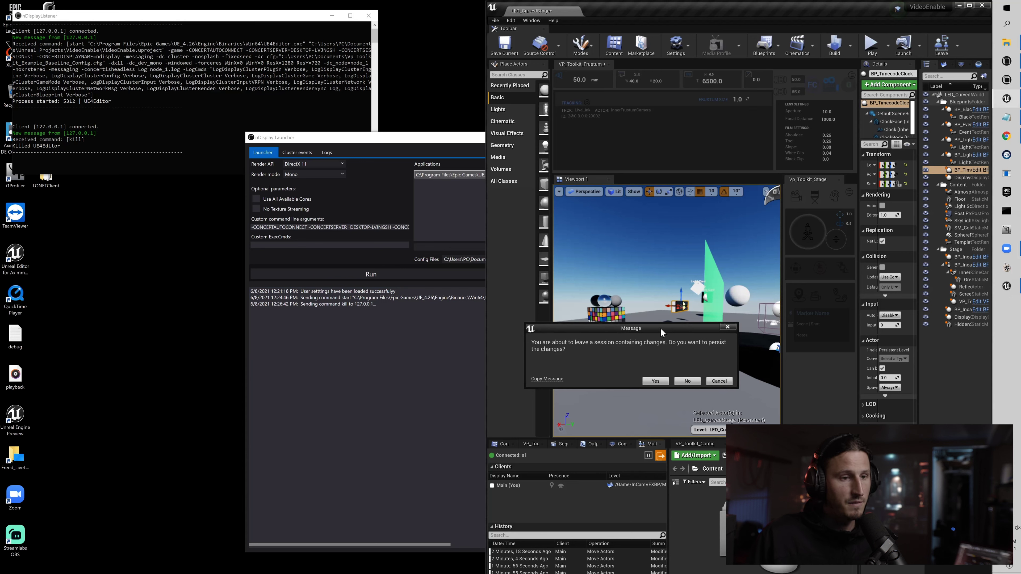
left_click_drag(660, 328, 652, 329)
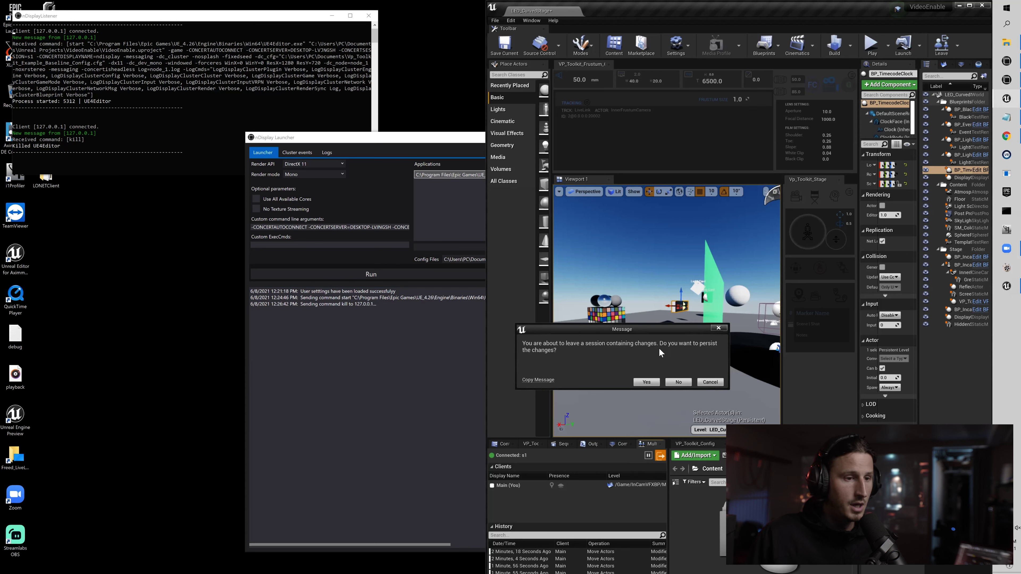
Agree to persist, then persist the checked LED_CurvedStage level file and leave session s1.
left_click(646, 382)
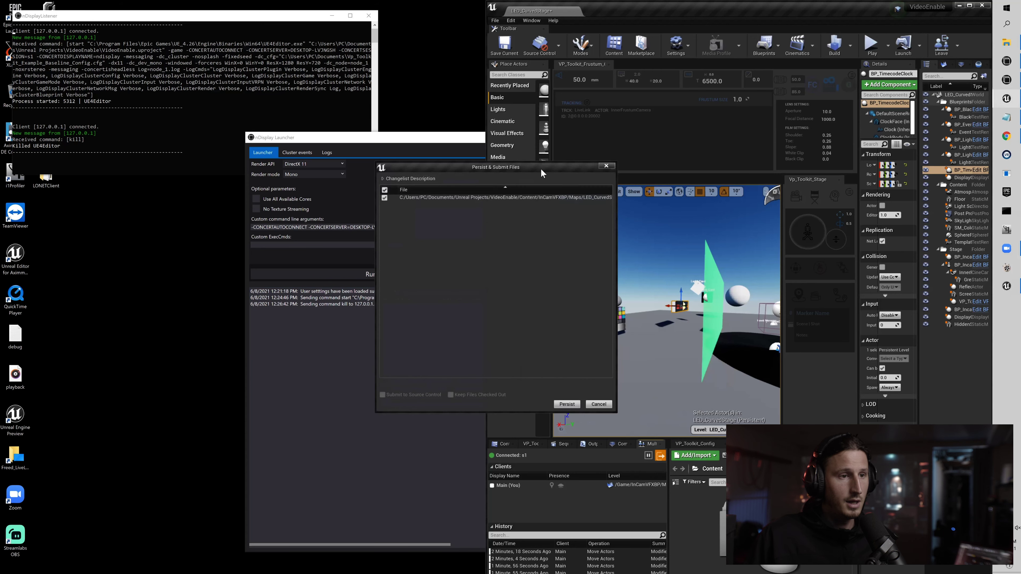
left_click_drag(541, 168, 514, 207)
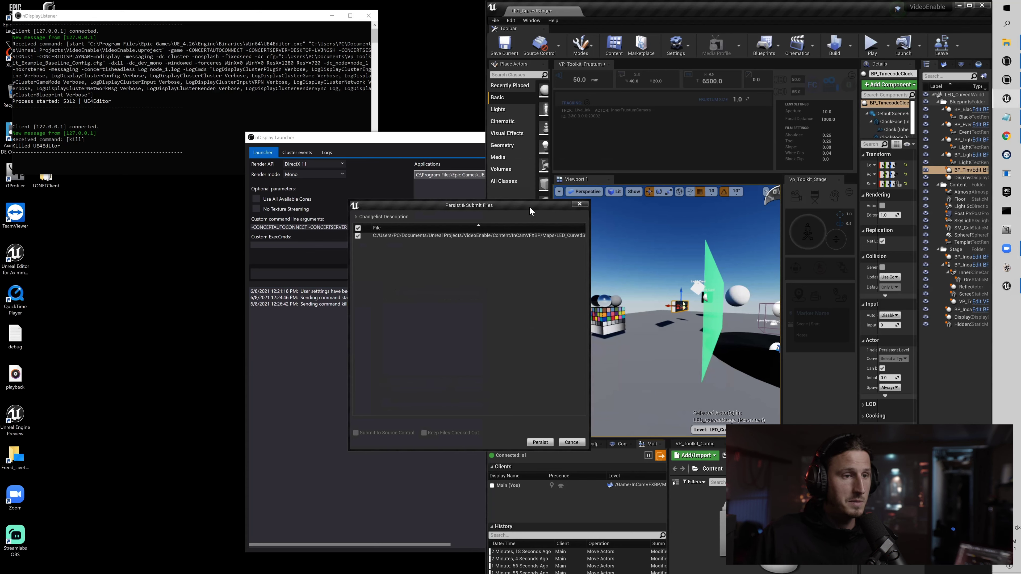
left_click_drag(529, 209, 537, 208)
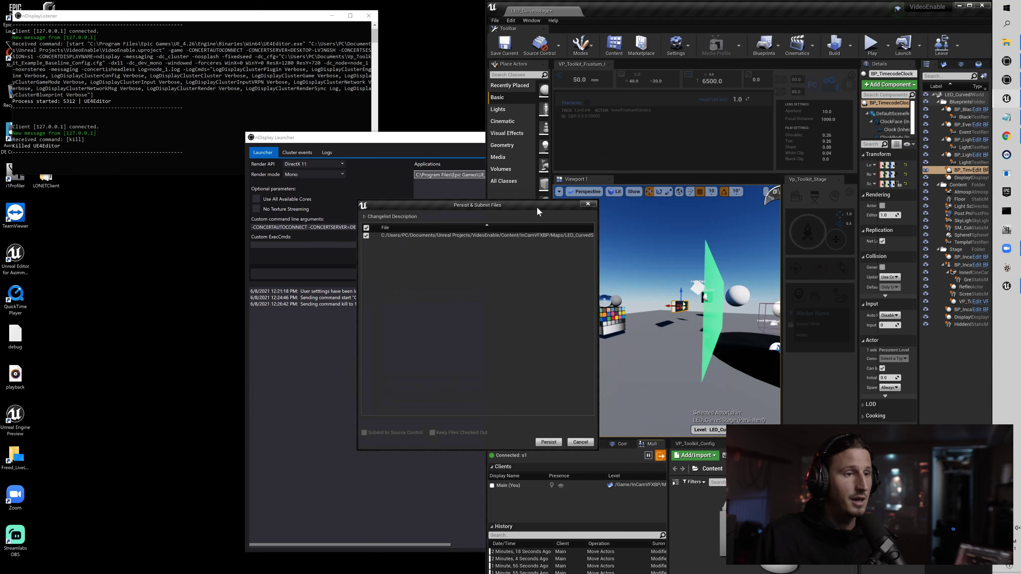
left_click_drag(539, 212, 546, 211)
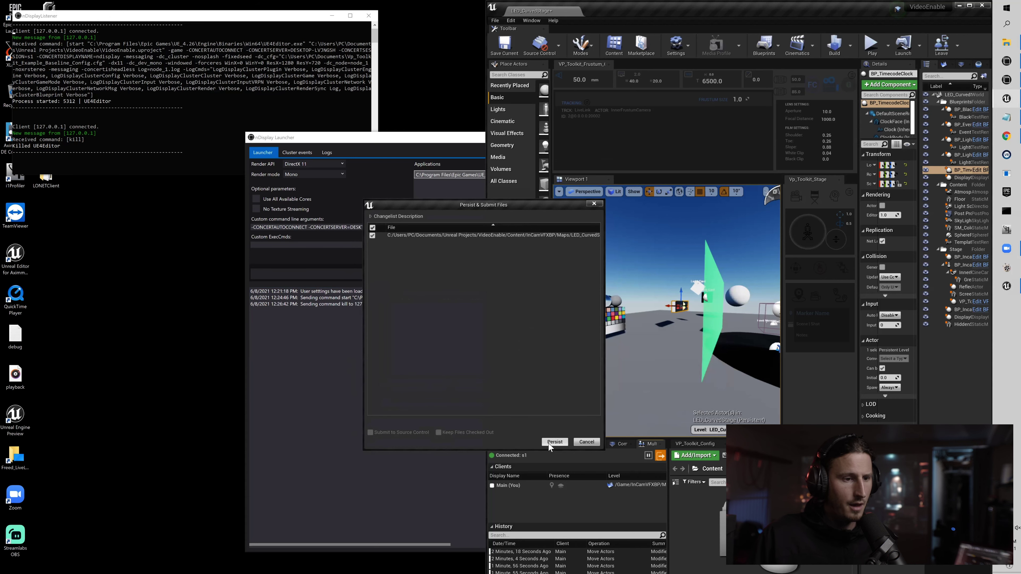
left_click(555, 442)
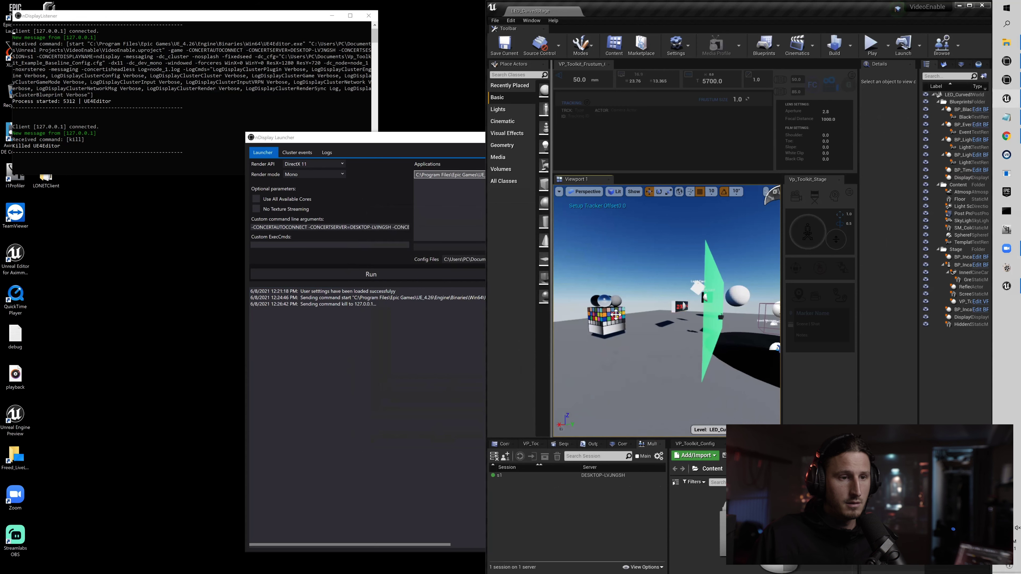
Rejoin session s1 from the Multi-User browser and Run the ndisplay node again in nDisplay Launcher.
left_click(679, 307)
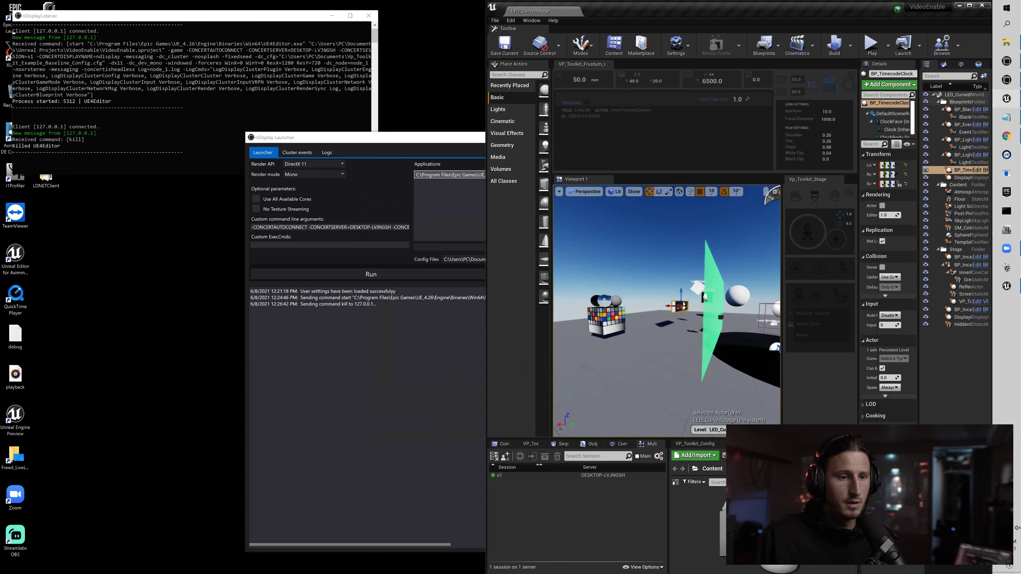
double_click(523, 475)
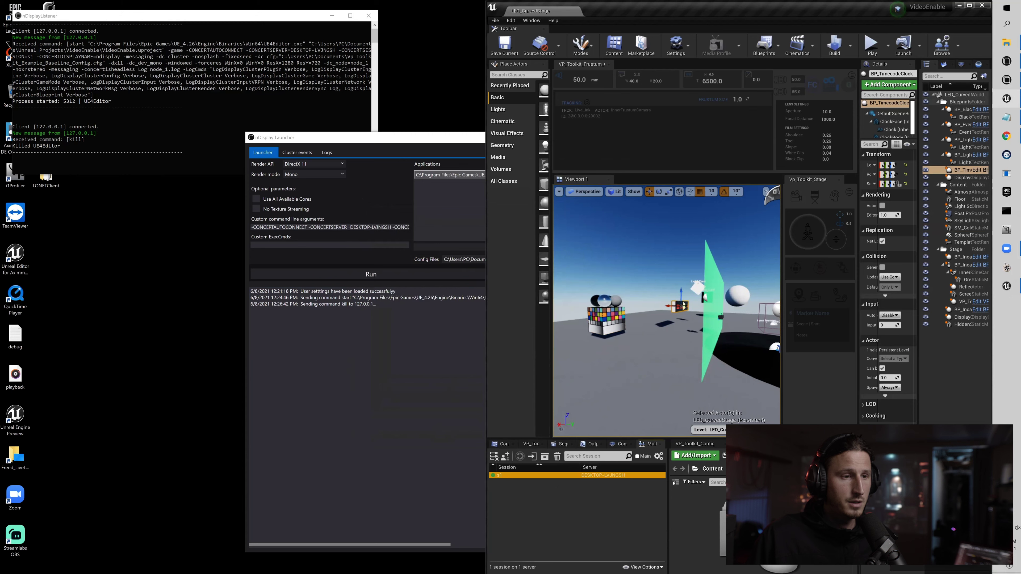
left_click(350, 320)
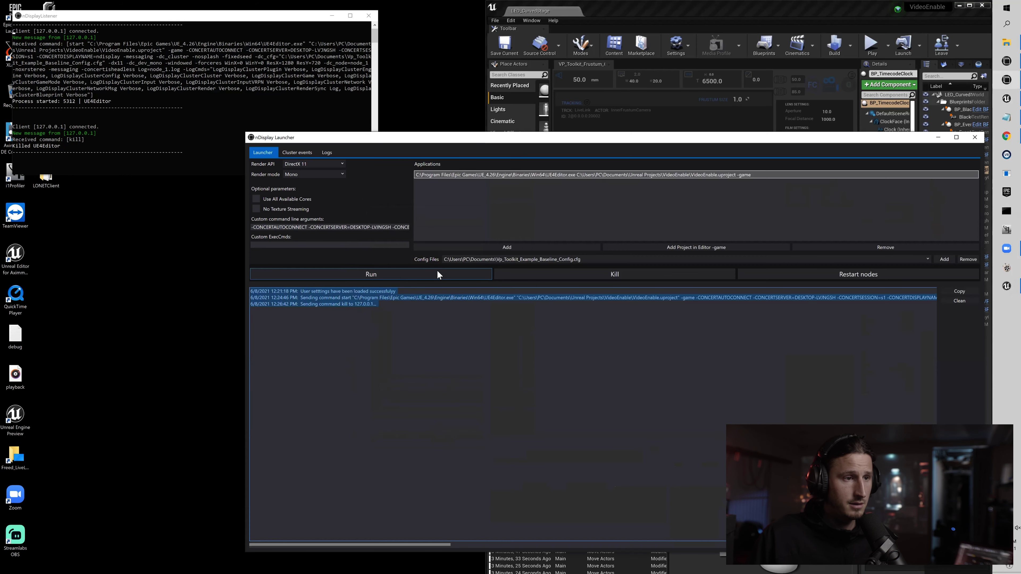
left_click(366, 277)
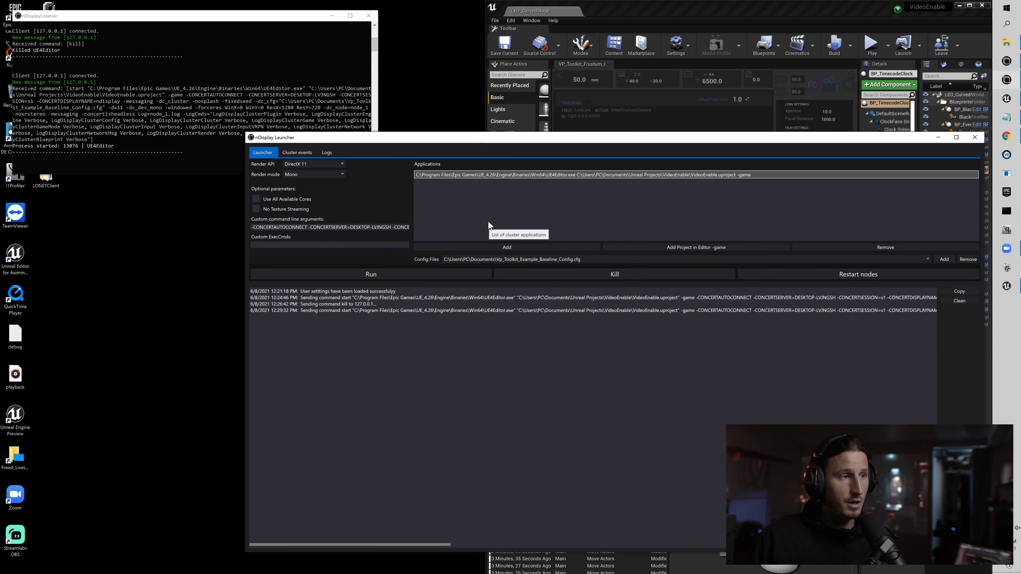
key("alt+Tab")
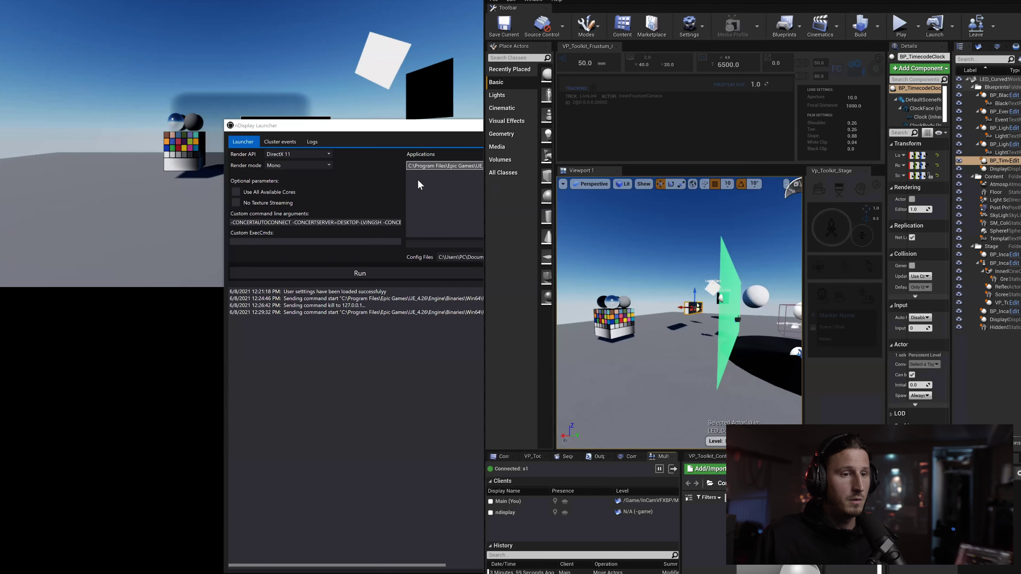
left_click(440, 129)
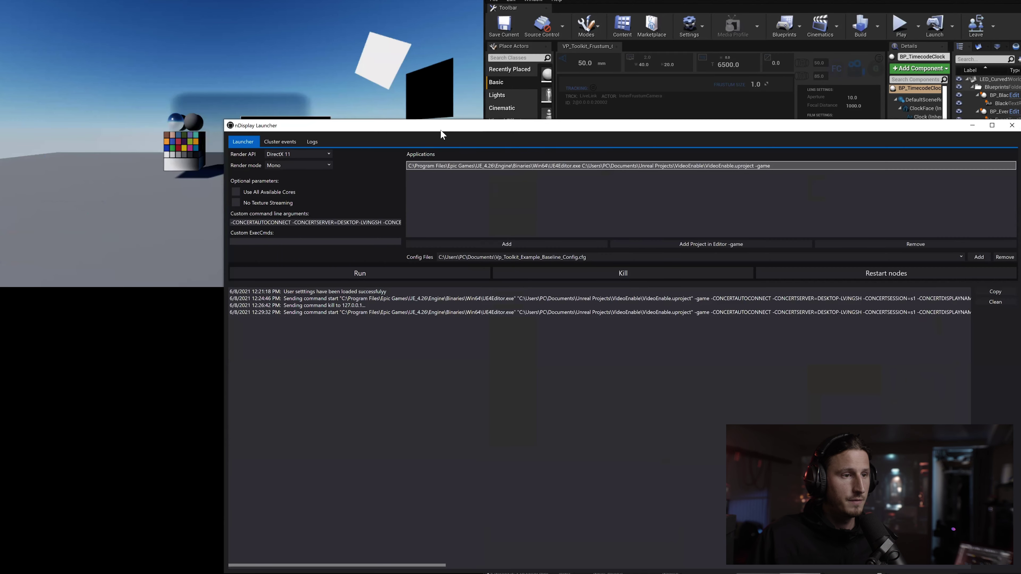
left_click(765, 2)
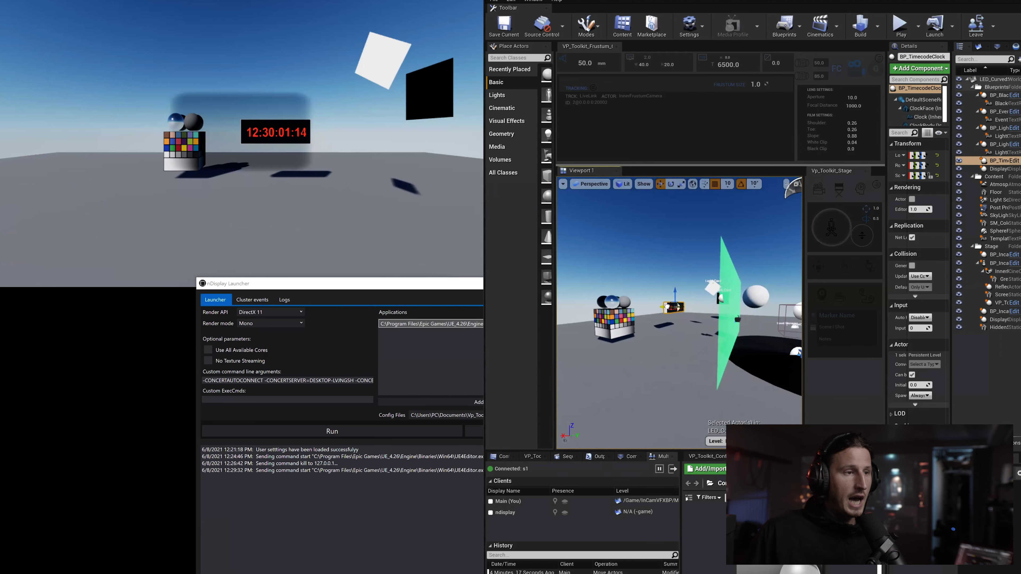
Slide BP_TimecodeClock left toward the colour-checker cube in Viewport 1.
left_click_drag(682, 308, 667, 310)
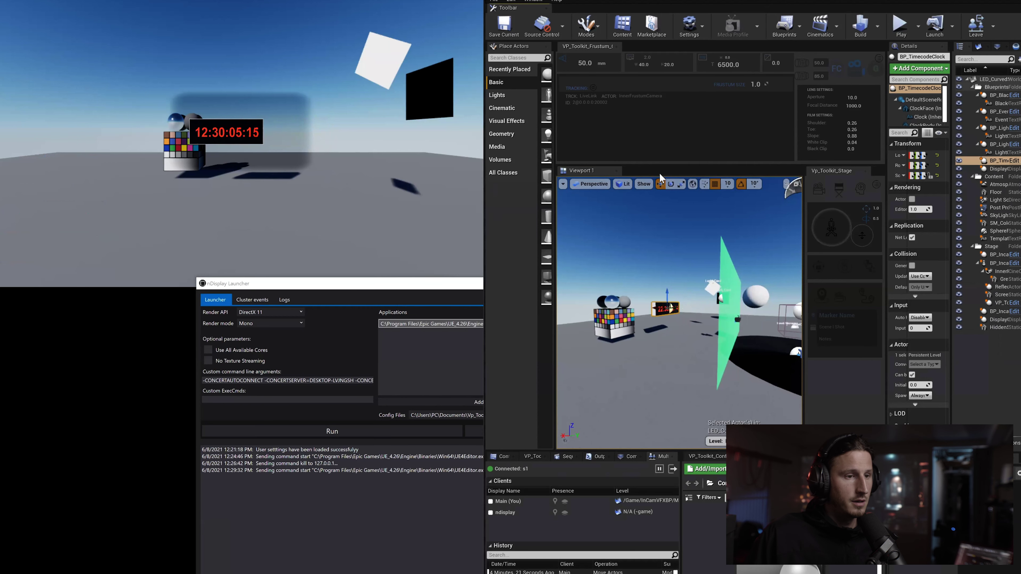